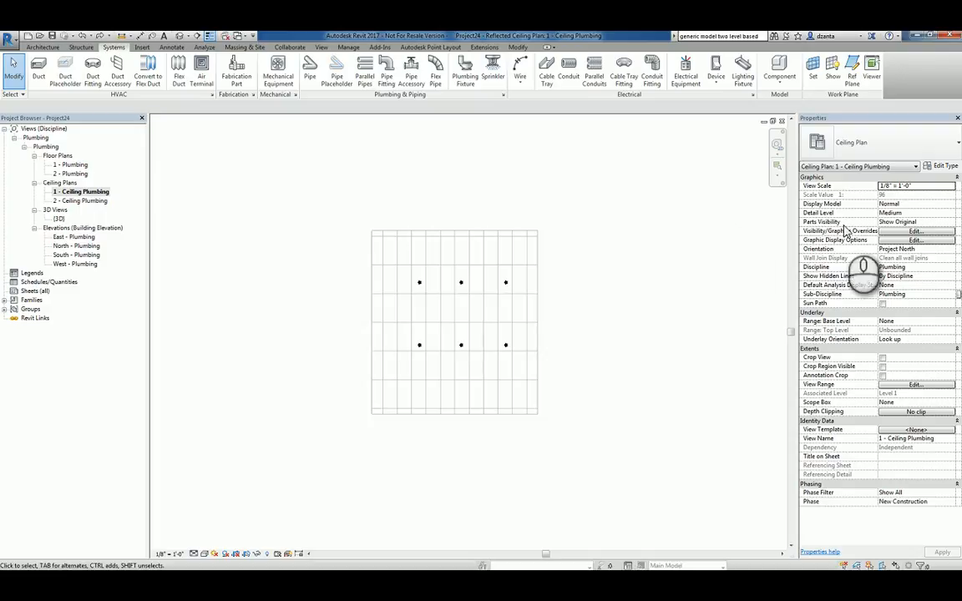
- Inspect the ceiling's height offset from its level and check one of the hosted pendent sprinklers
{"action": "left_click", "coordinate": [641, 254]}
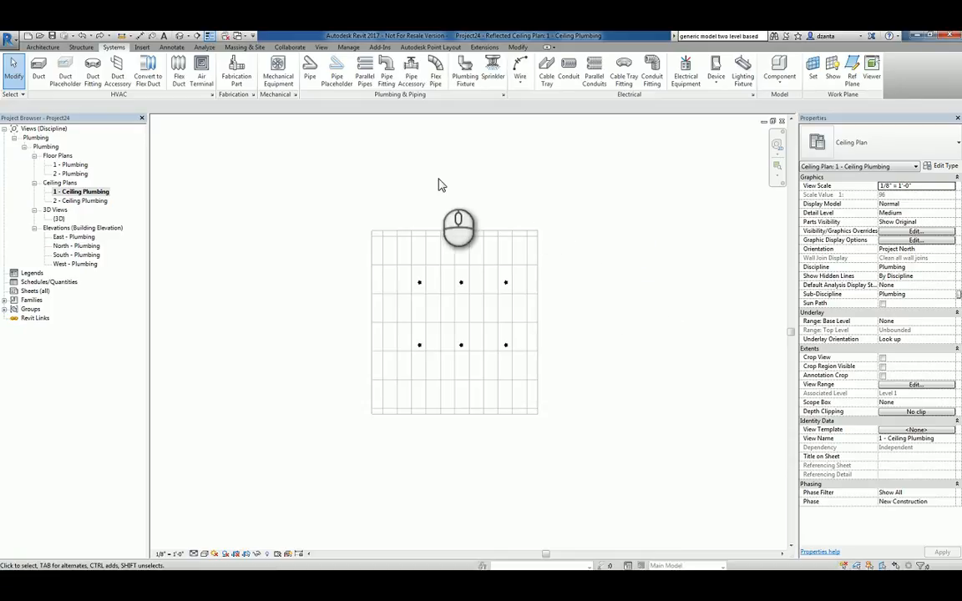
{"action": "left_click", "coordinate": [459, 231]}
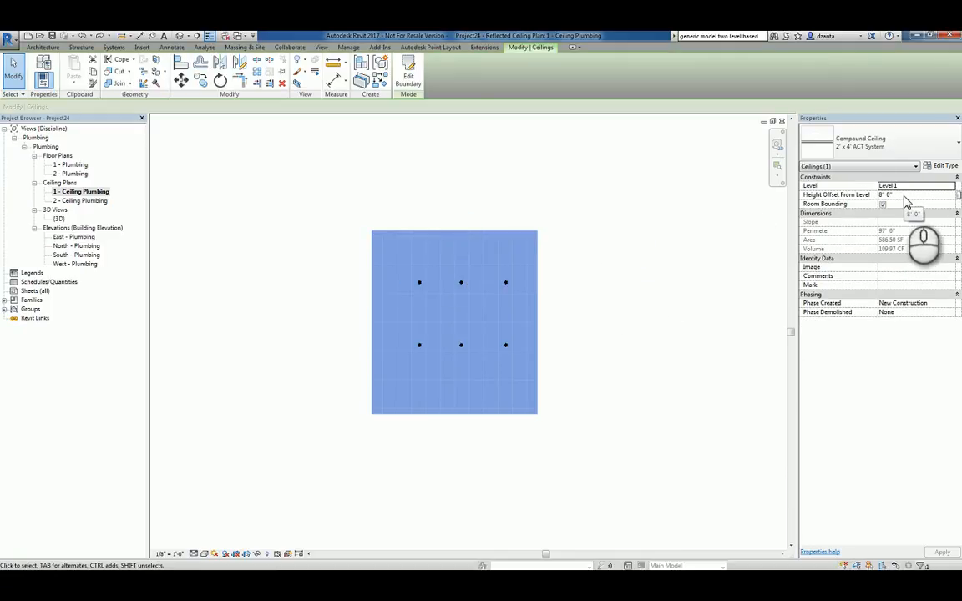
{"action": "left_click", "coordinate": [684, 215]}
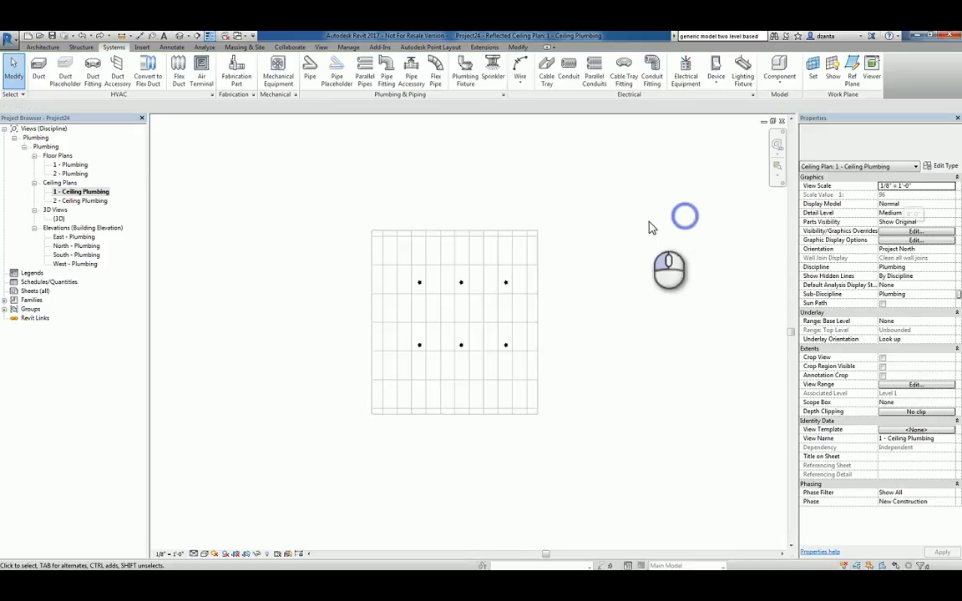
{"action": "left_click", "coordinate": [505, 284]}
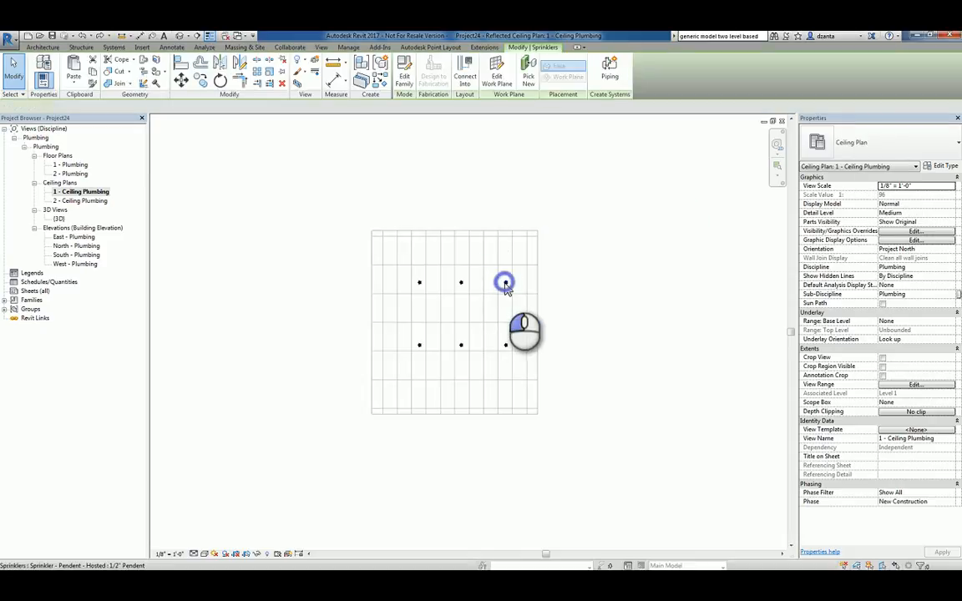
{"action": "left_click", "coordinate": [631, 290]}
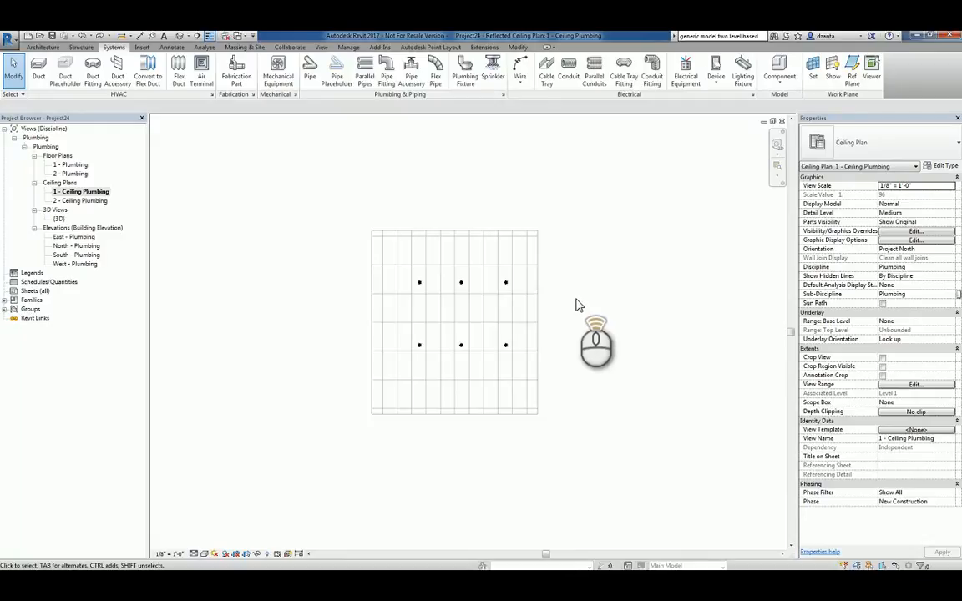
- Create a piping system of type Fire Protection Wet from the upper-right sprinkler in the ceiling plan
{"action": "scroll", "coordinate": [576, 301], "scroll_direction": "up", "scroll_amount": 3}
{"action": "middle_click_drag", "start_coordinate": [583, 331], "coordinate": [663, 338]}
{"action": "scroll", "coordinate": [664, 342], "scroll_direction": "up", "scroll_amount": 1}
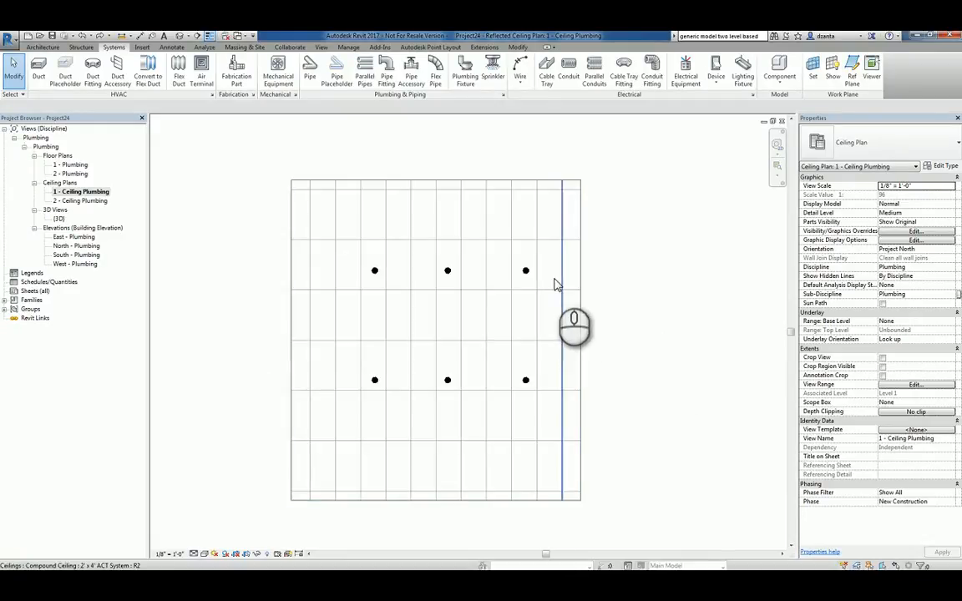
{"action": "left_click_drag", "start_coordinate": [527, 271], "coordinate": [633, 229]}
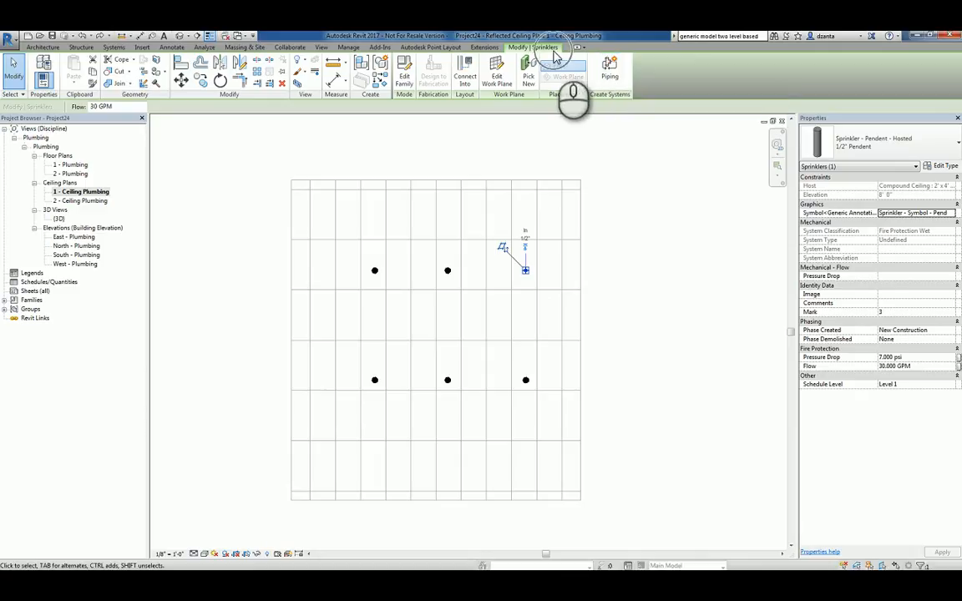
{"action": "left_click", "coordinate": [611, 74]}
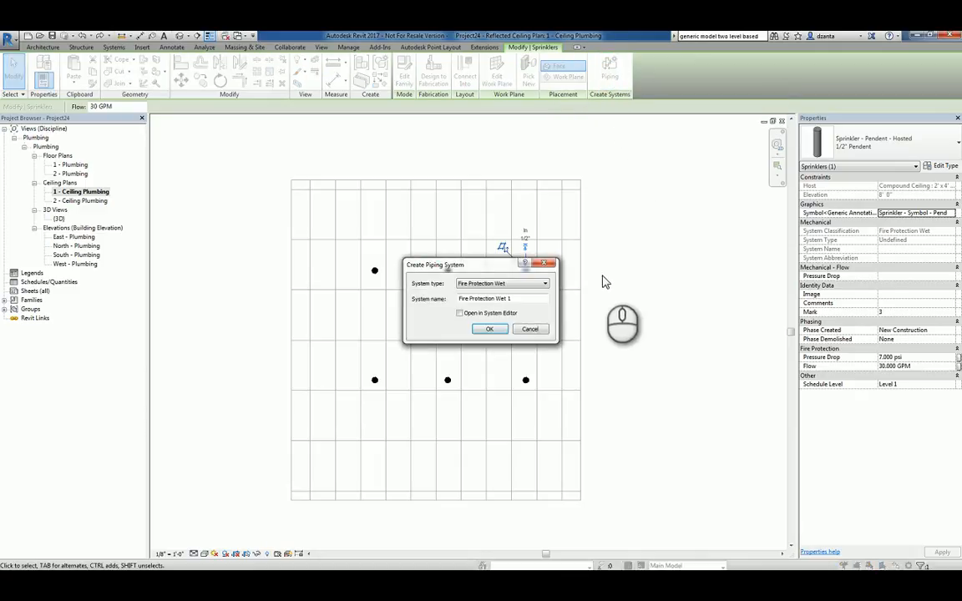
{"action": "left_click", "coordinate": [467, 287]}
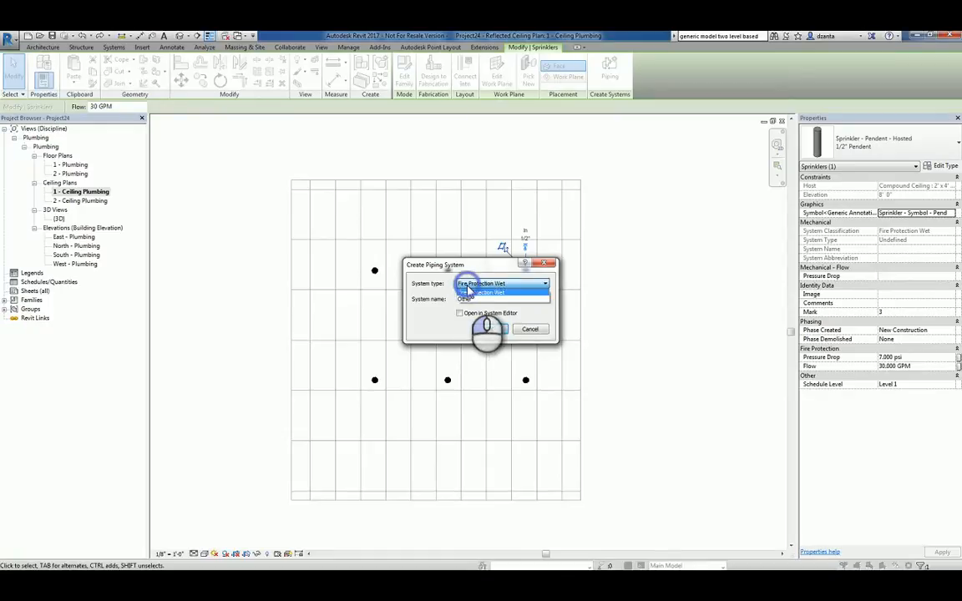
{"action": "left_click", "coordinate": [468, 292]}
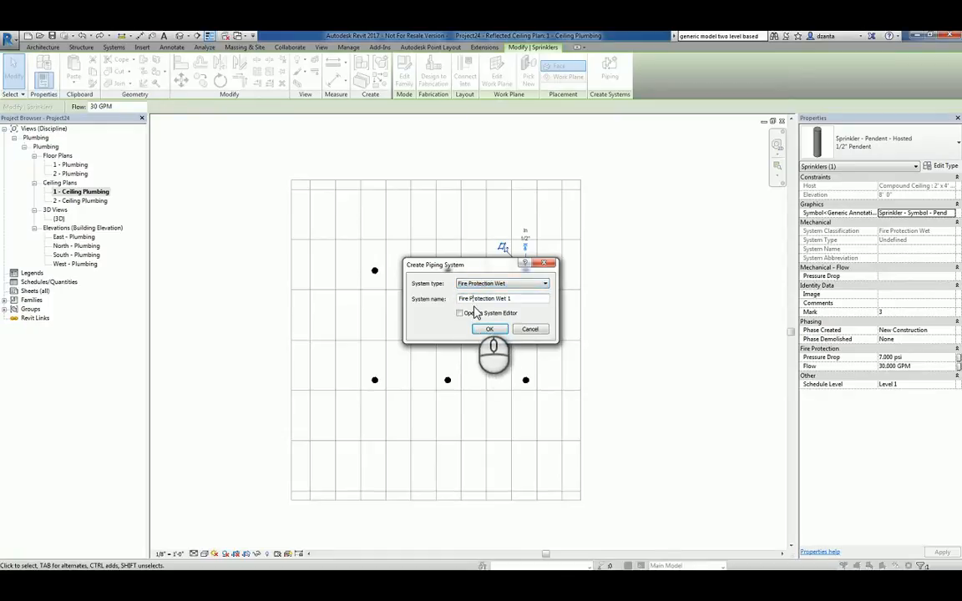
{"action": "left_click", "coordinate": [487, 330]}
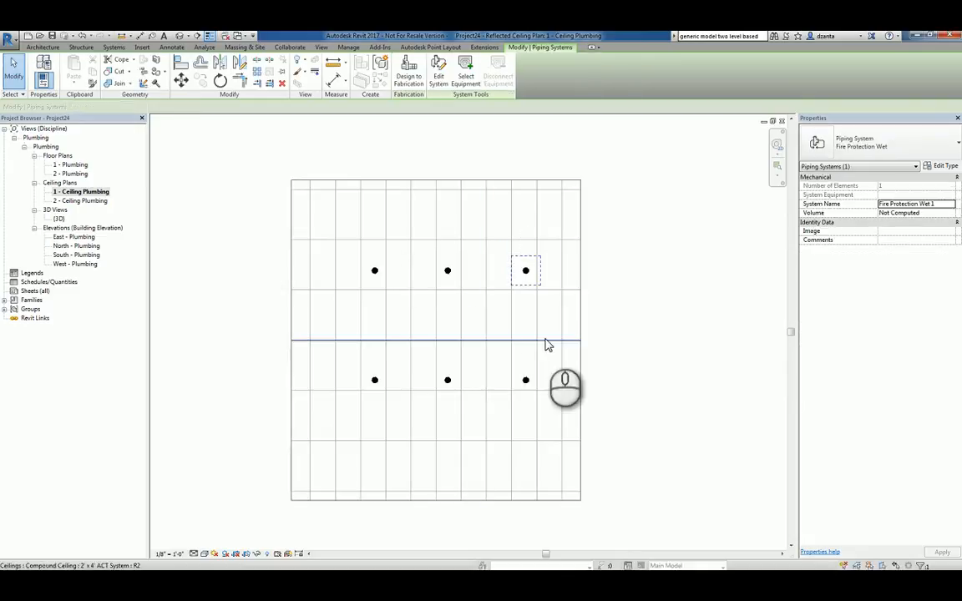
- Add the other five sprinklers to the Fire Protection Wet system, leave its equipment as None, and finish editing the system
{"action": "left_click", "coordinate": [438, 79]}
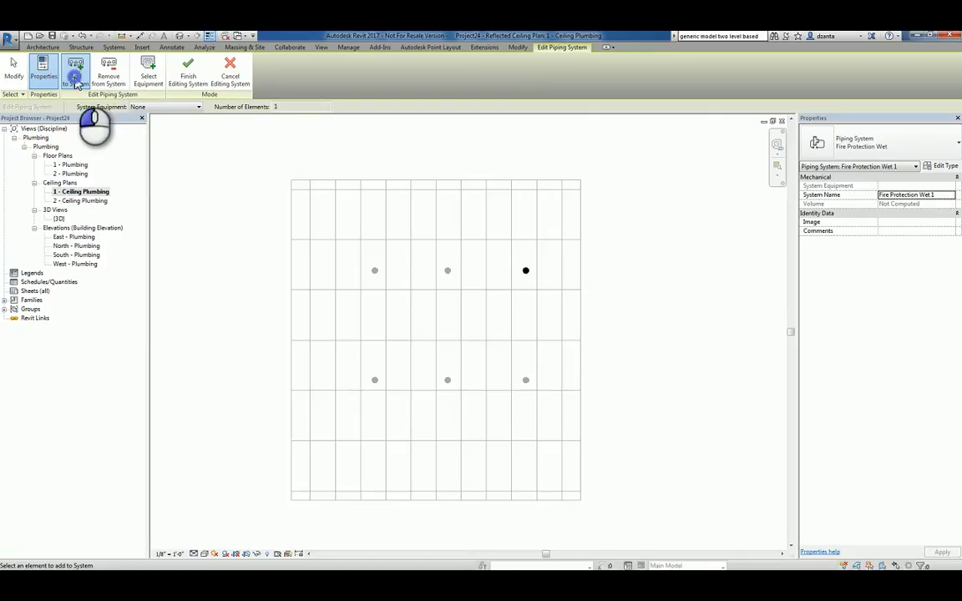
{"action": "left_click_drag", "start_coordinate": [343, 225], "coordinate": [569, 432]}
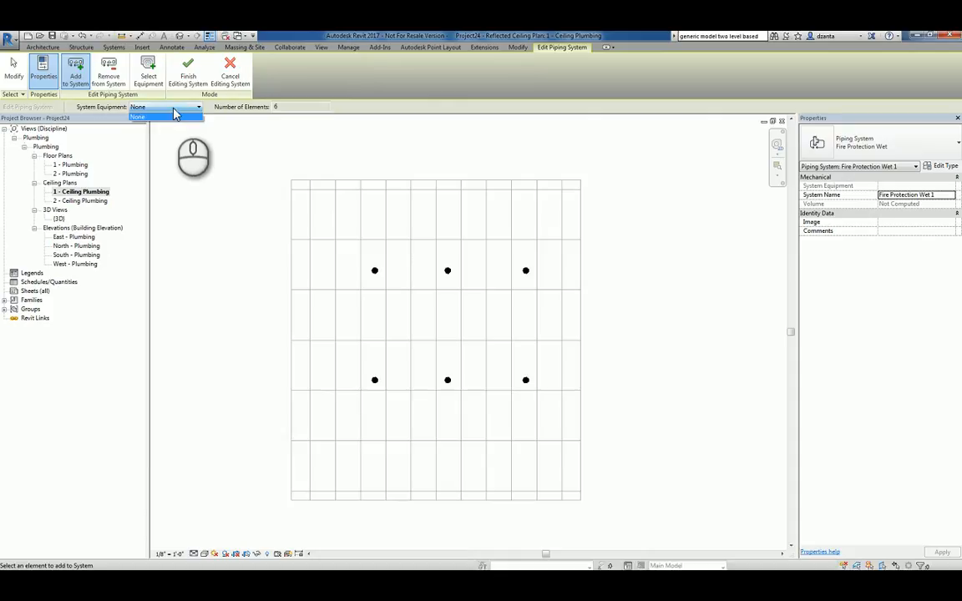
{"action": "left_click", "coordinate": [175, 116]}
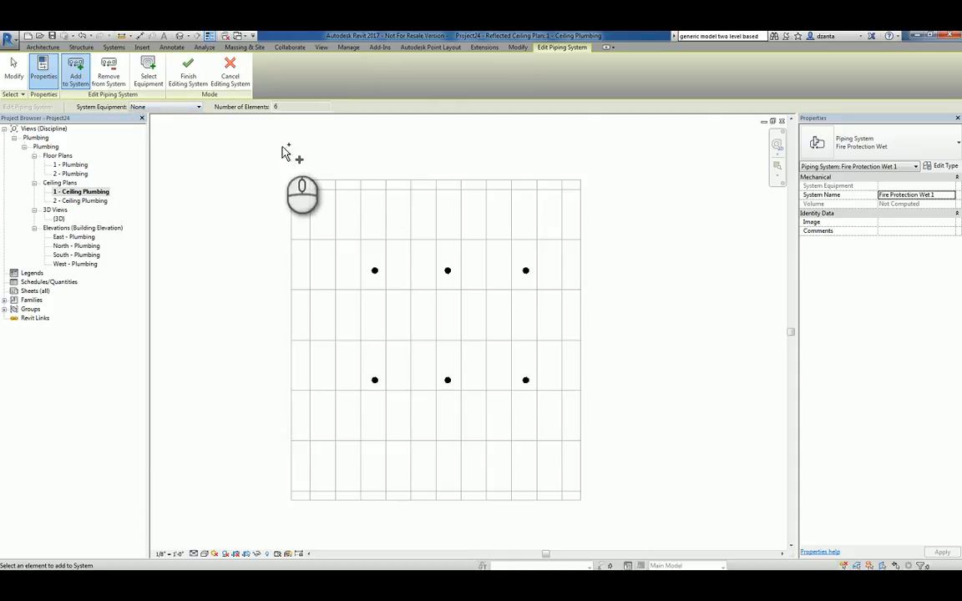
{"action": "left_click", "coordinate": [188, 77]}
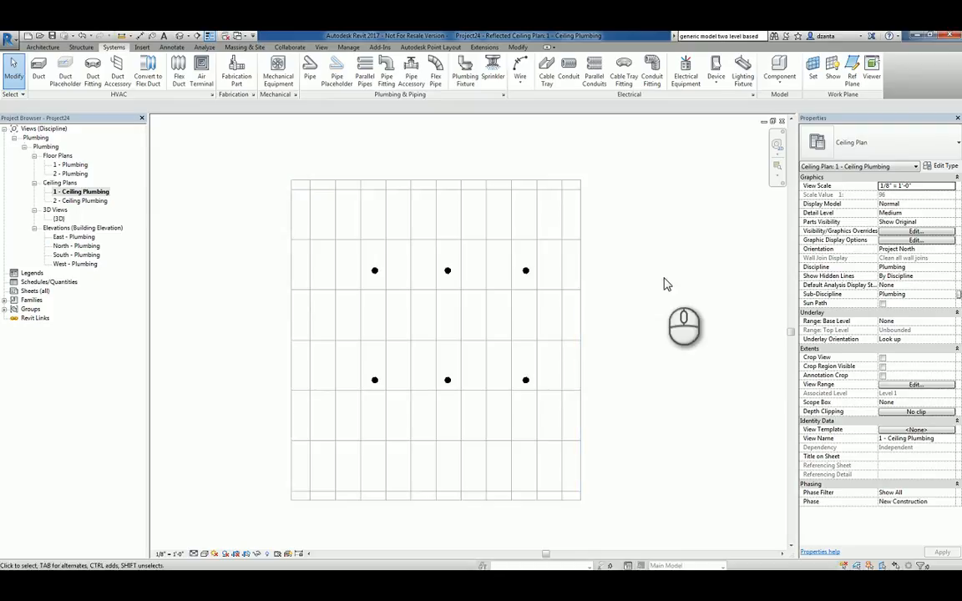
- Start generating a pipe layout with a 1/8" / 12" slope and place its base just above the ceiling's upper-right corner
{"action": "left_click", "coordinate": [525, 271]}
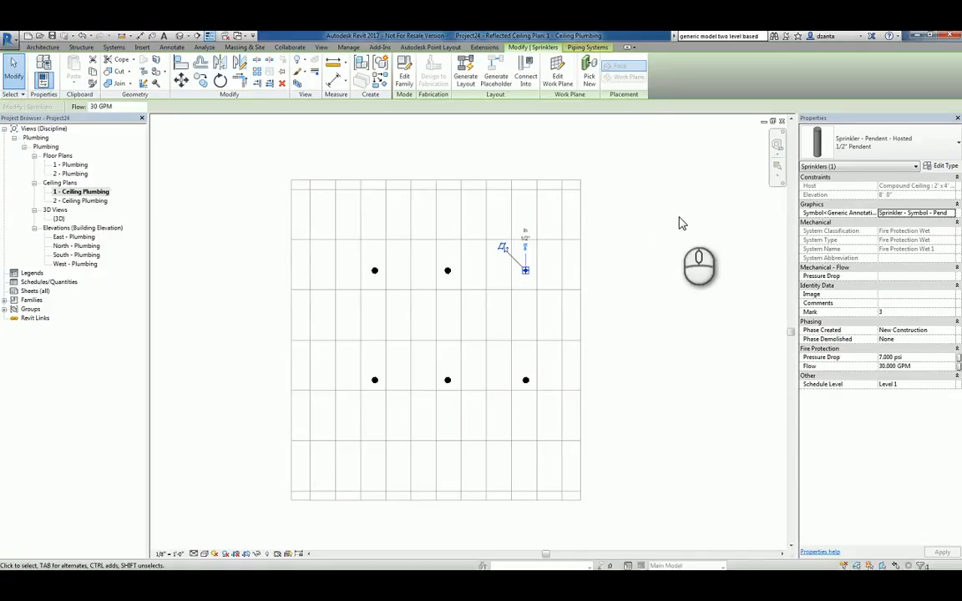
{"action": "left_click", "coordinate": [465, 81]}
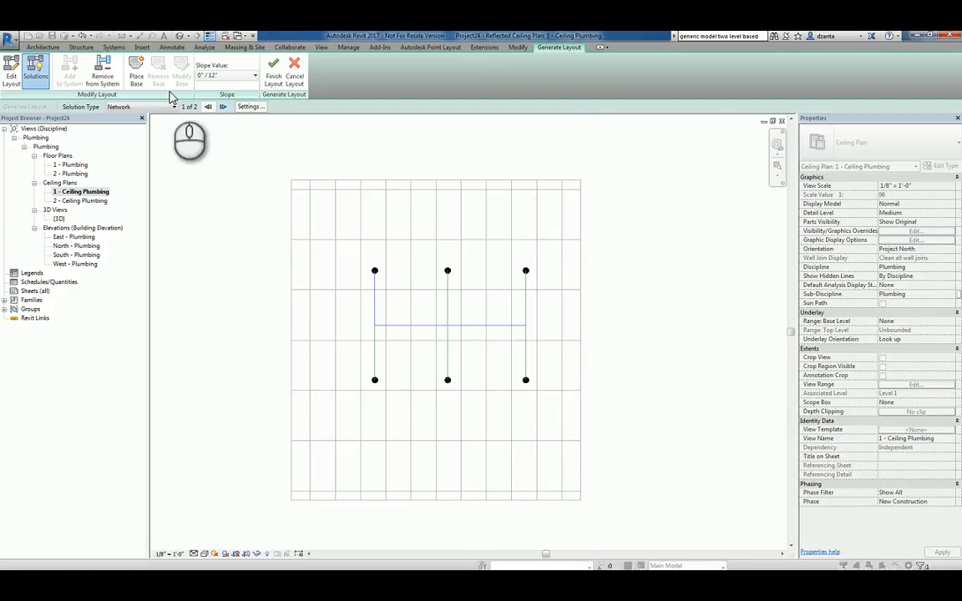
{"action": "left_click", "coordinate": [224, 75]}
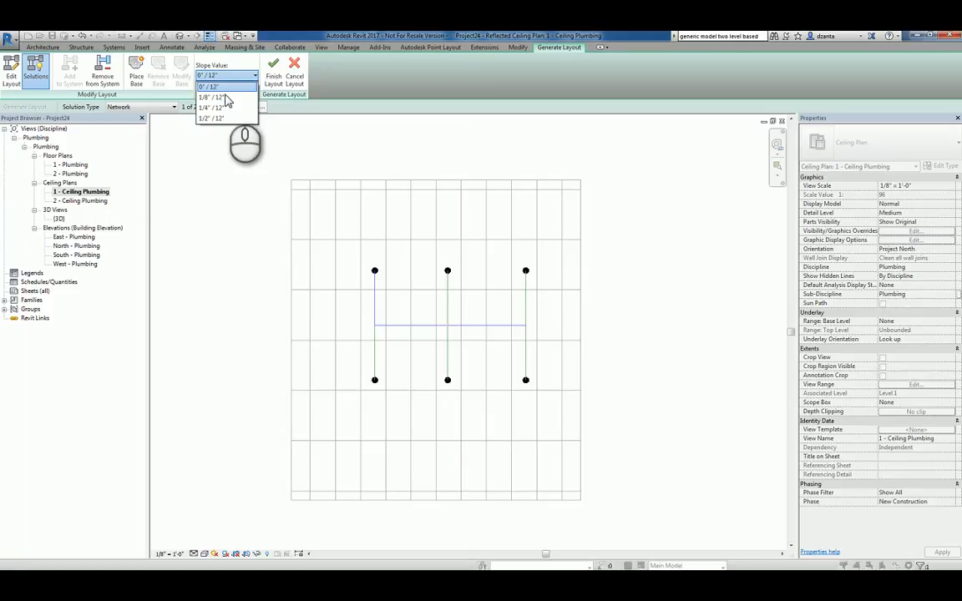
{"action": "left_click", "coordinate": [219, 97]}
{"action": "left_click", "coordinate": [136, 74]}
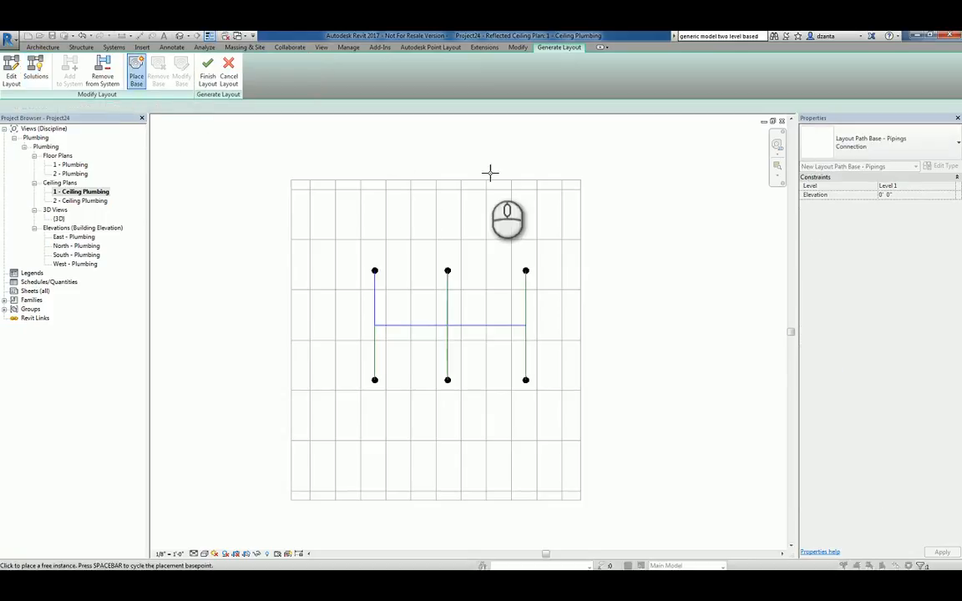
{"action": "left_click", "coordinate": [566, 156]}
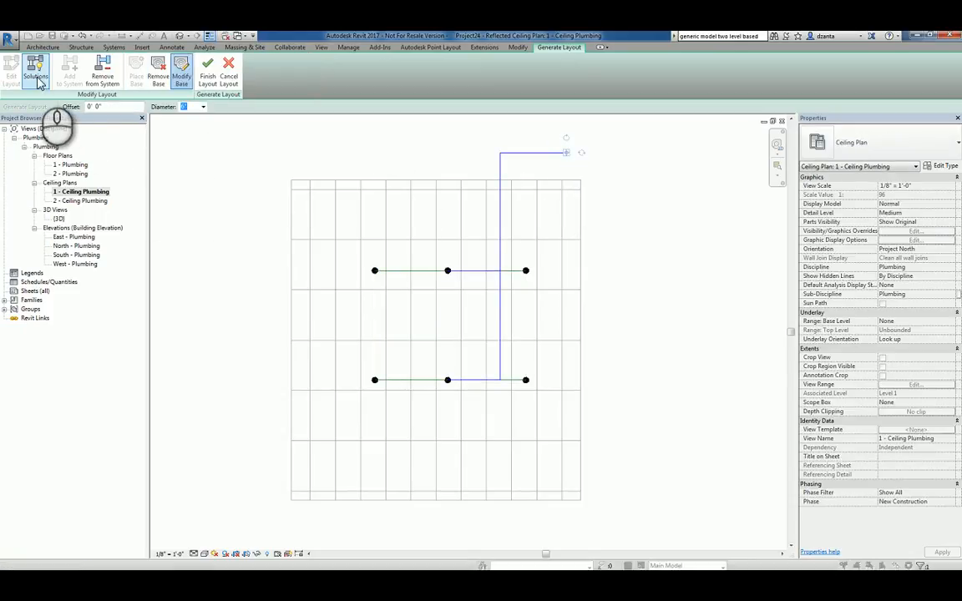
- Browse all five Network layout solutions back to the first one and examine it in the 3D view
{"action": "left_click", "coordinate": [36, 77]}
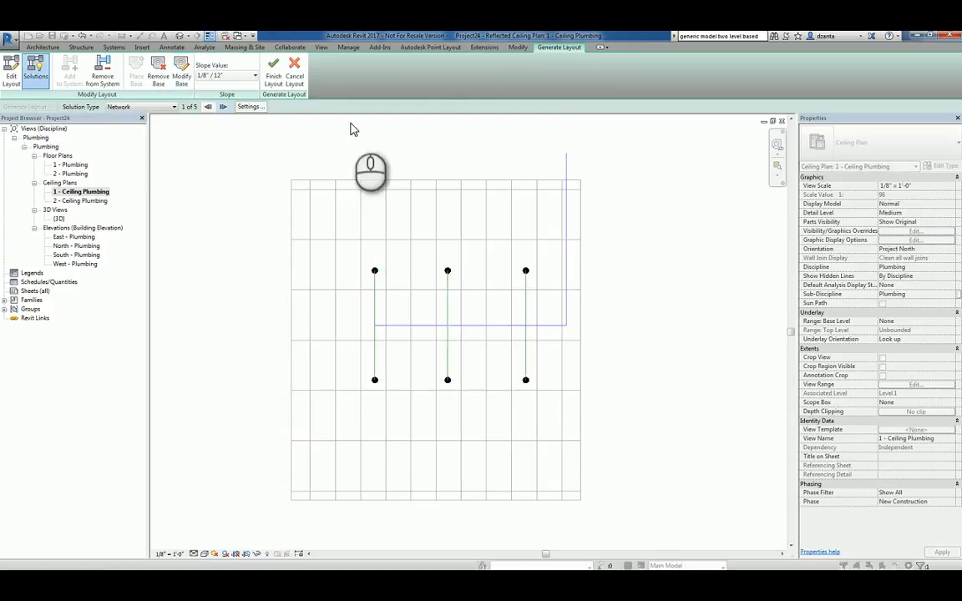
{"action": "left_click", "coordinate": [223, 107]}
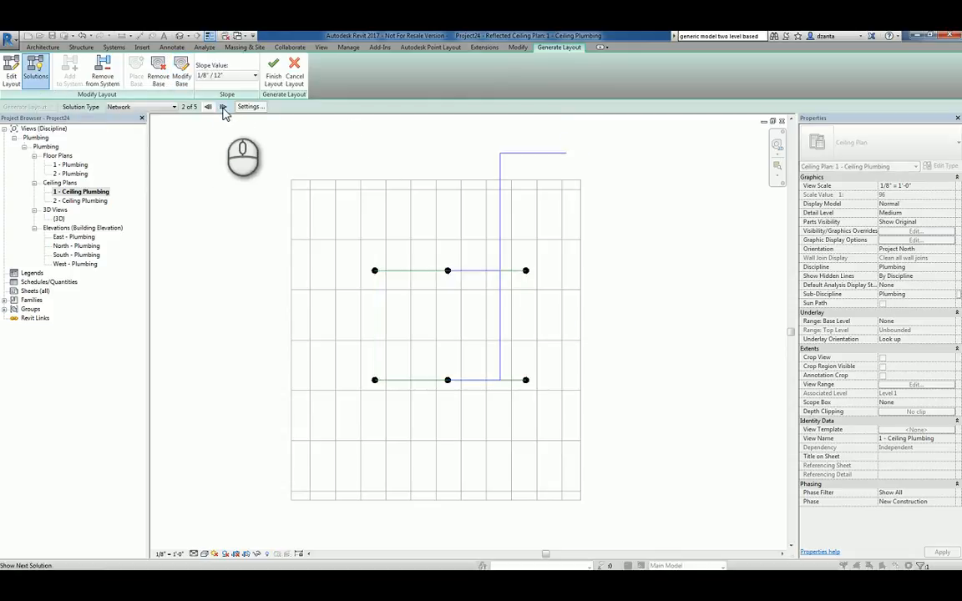
{"action": "left_click", "coordinate": [223, 108]}
{"action": "left_click", "coordinate": [224, 108]}
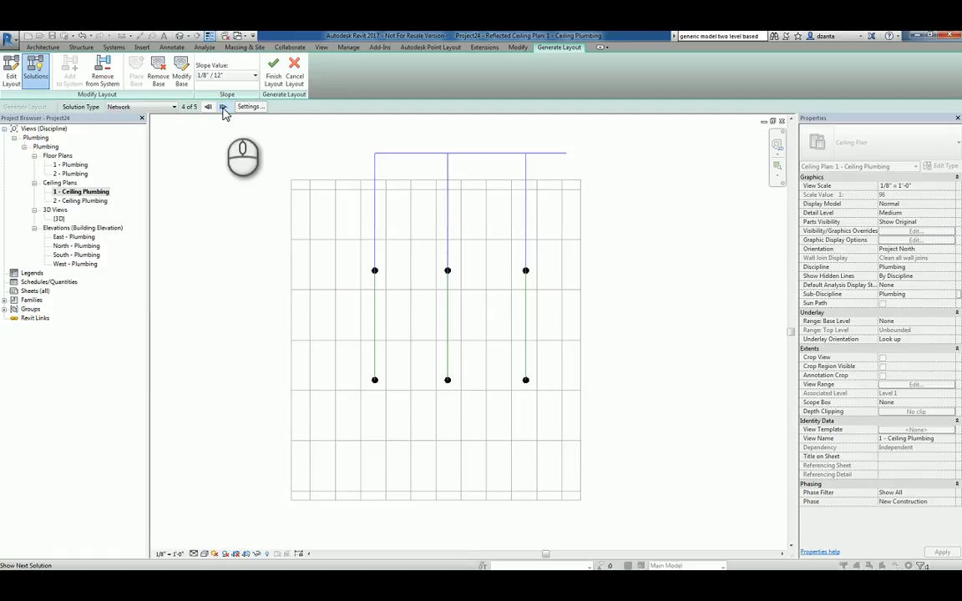
{"action": "left_click", "coordinate": [223, 108]}
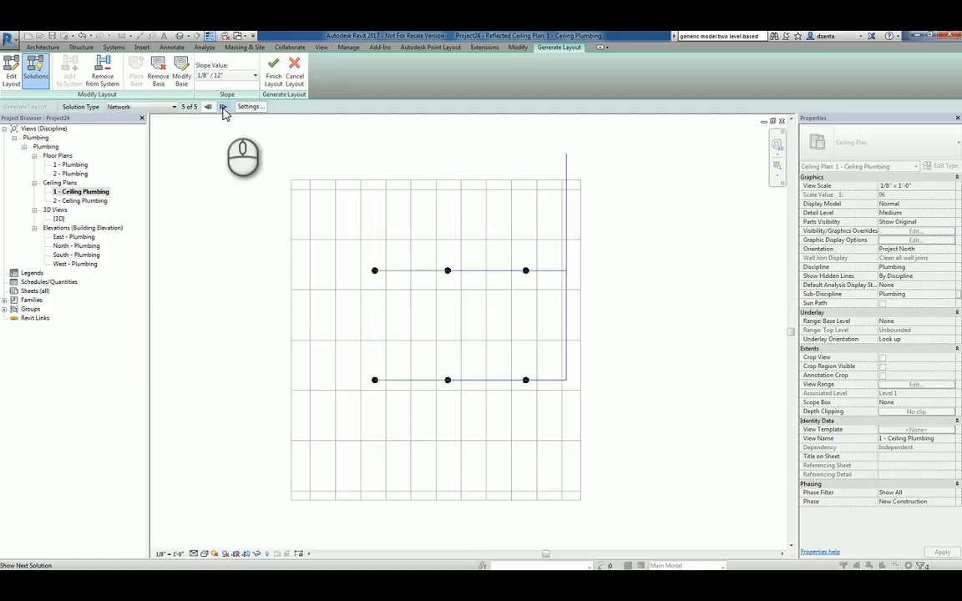
{"action": "left_click", "coordinate": [223, 108]}
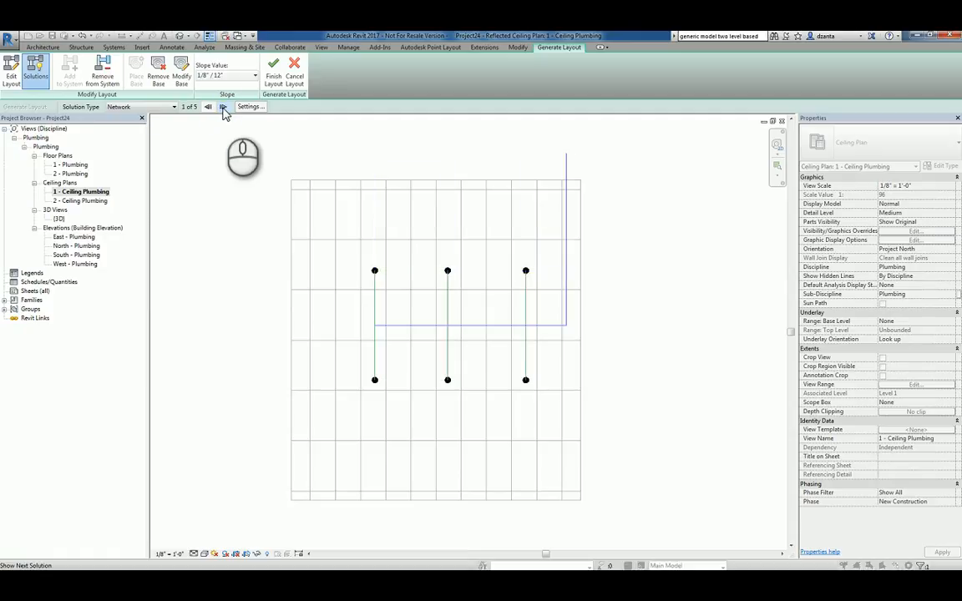
{"action": "left_click", "coordinate": [178, 36]}
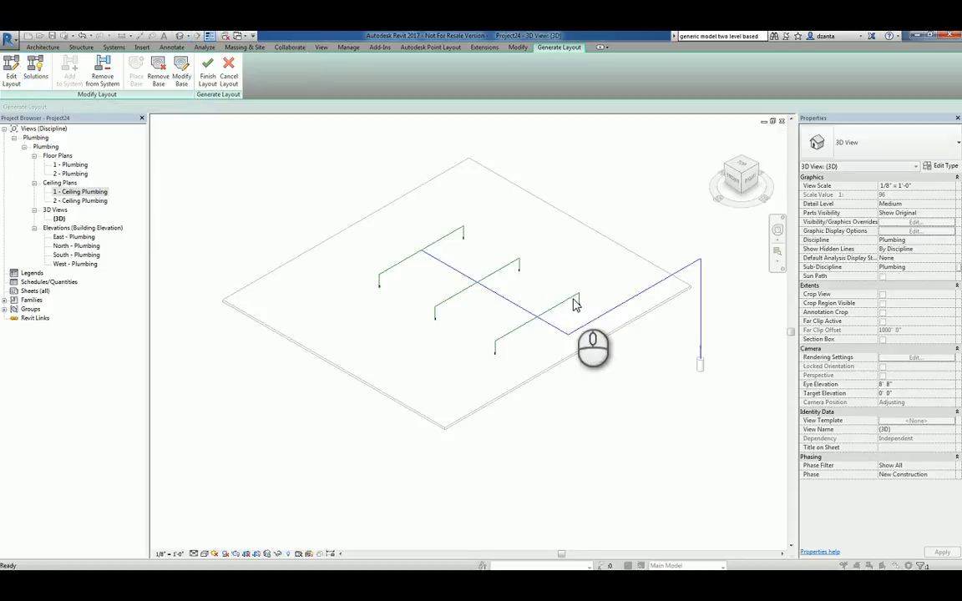
{"action": "scroll", "coordinate": [664, 391], "scroll_direction": "up", "scroll_amount": 2}
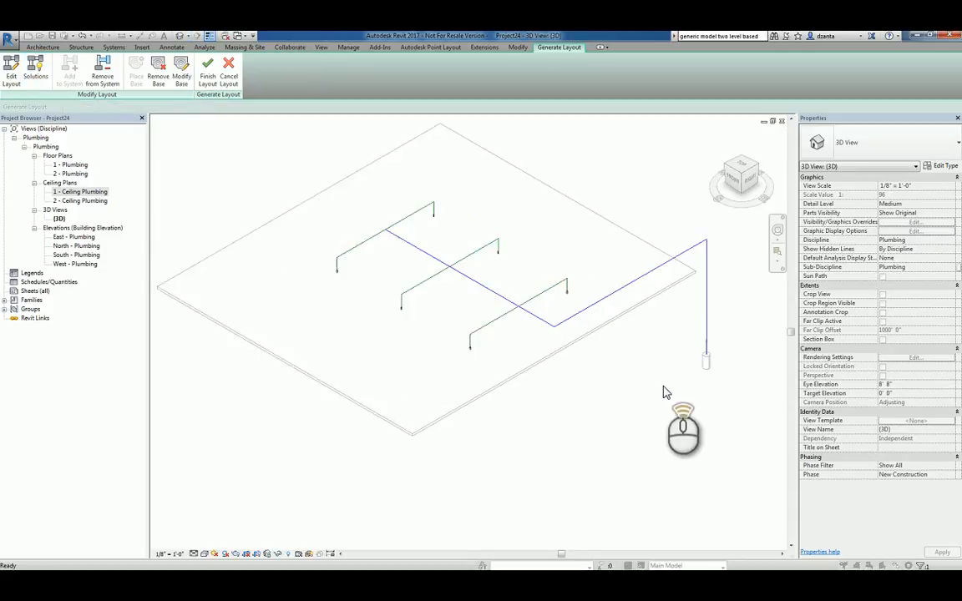
- Set the layout's solution type to Perimeter and go through its solutions up to 5 of 5
{"action": "left_click", "coordinate": [30, 80]}
{"action": "left_click", "coordinate": [167, 107]}
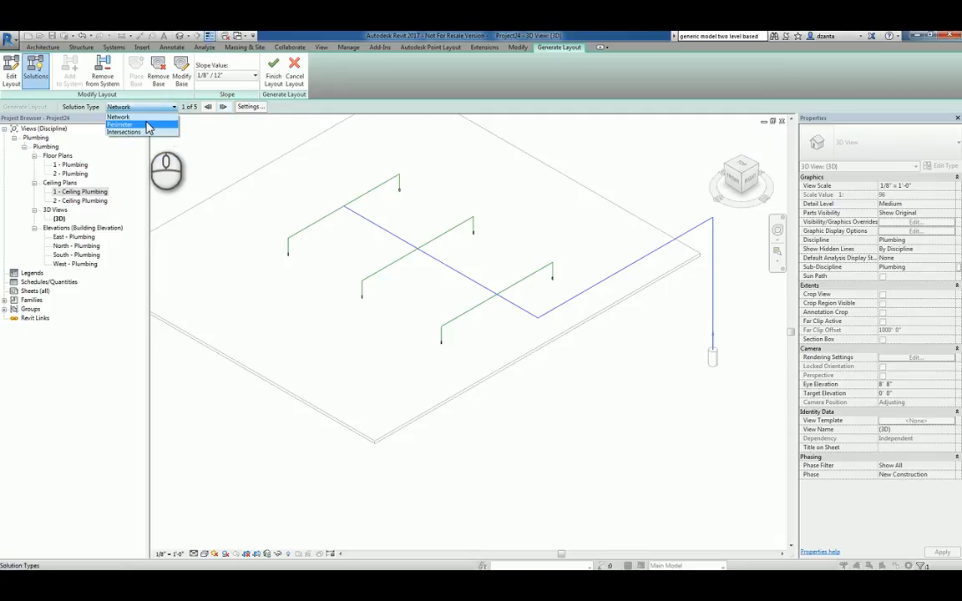
{"action": "left_click", "coordinate": [148, 127]}
{"action": "left_click", "coordinate": [223, 107]}
{"action": "left_click", "coordinate": [223, 107]}
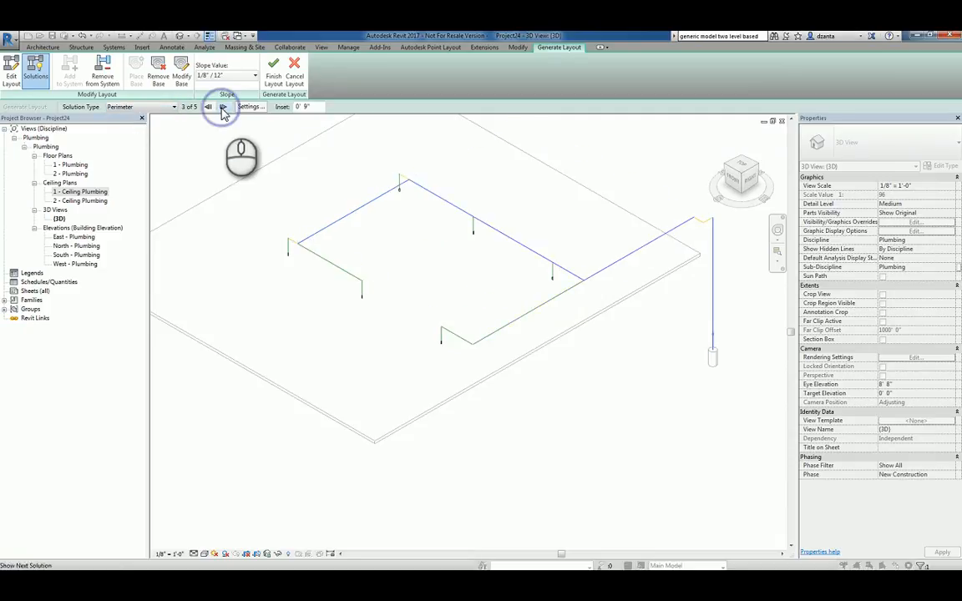
{"action": "left_click", "coordinate": [223, 108]}
{"action": "left_click", "coordinate": [223, 109]}
- Set the layout's solution type to Intersections and choose solution 5 of 5
{"action": "left_click", "coordinate": [154, 107]}
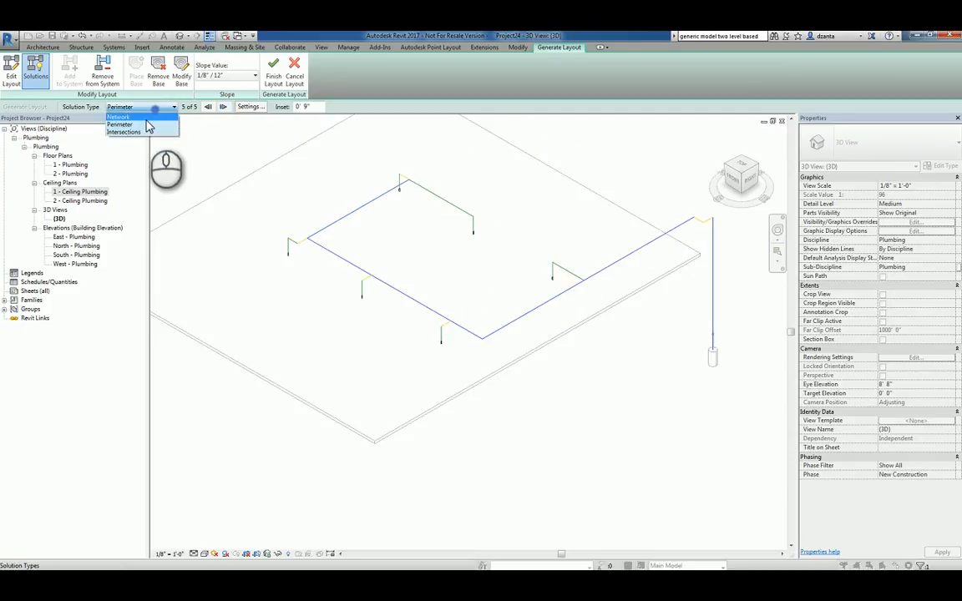
{"action": "left_click", "coordinate": [146, 132]}
{"action": "left_click", "coordinate": [223, 107]}
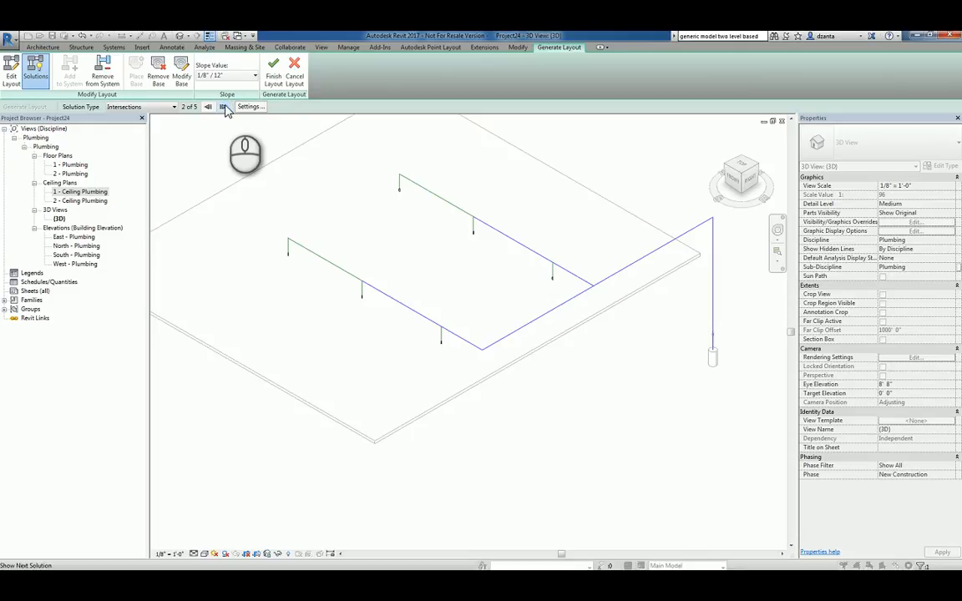
{"action": "left_click", "coordinate": [223, 107]}
{"action": "left_click", "coordinate": [223, 107]}
{"action": "left_click", "coordinate": [223, 107]}
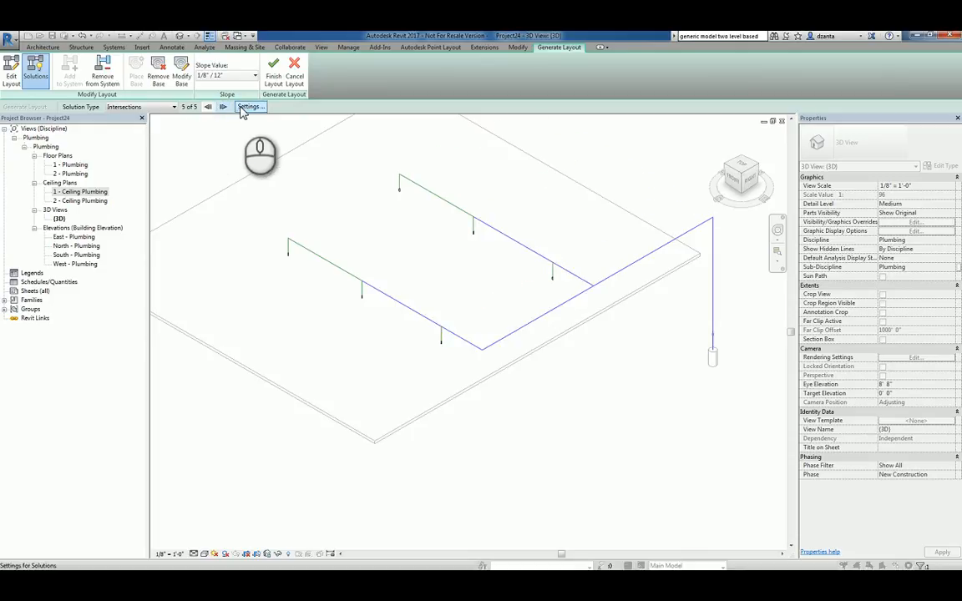
- Review the pipe conversion settings for the main, accept them, and finish the layout to generate the sprinkler piping
{"action": "left_click", "coordinate": [247, 109]}
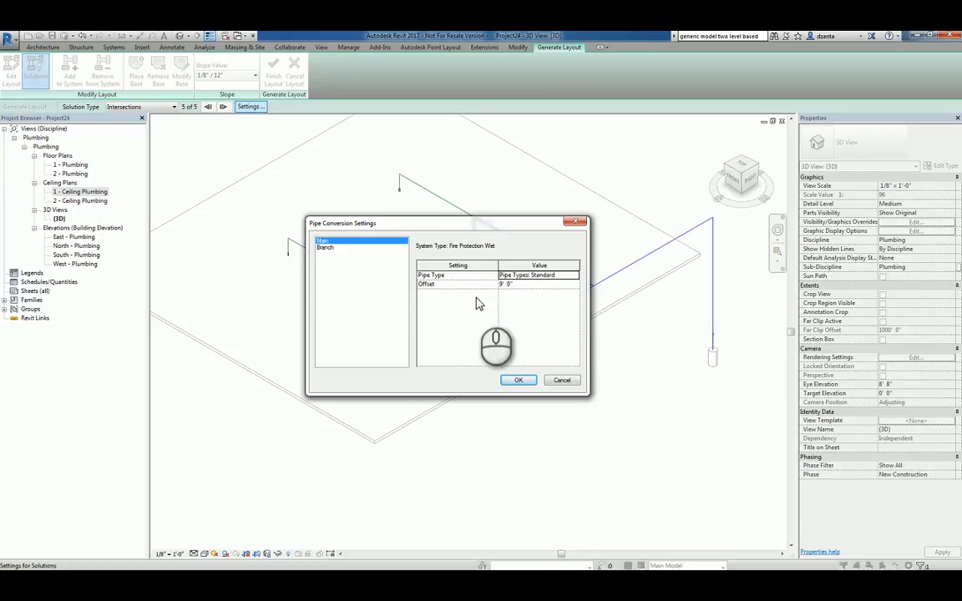
{"action": "left_click", "coordinate": [509, 382]}
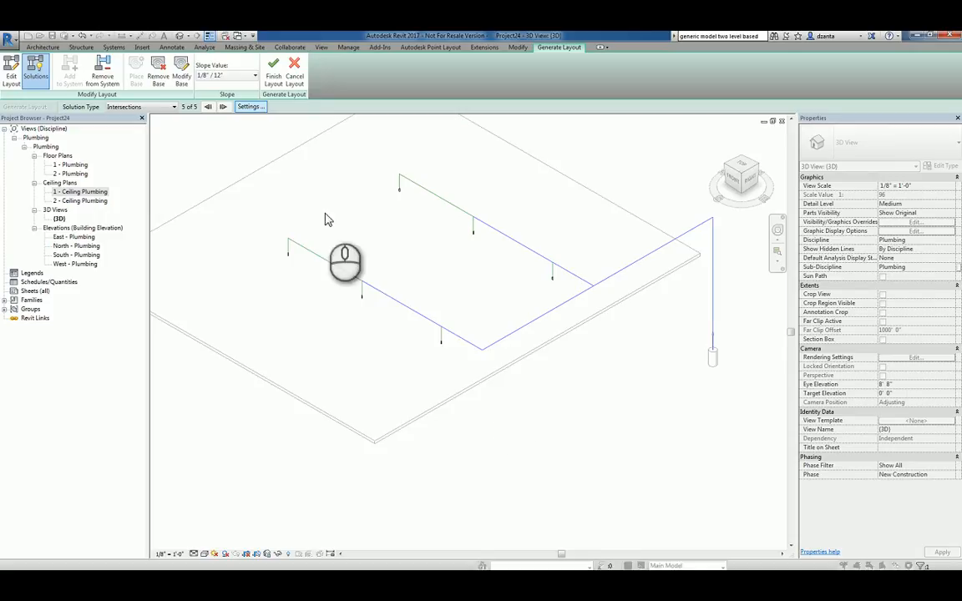
{"action": "left_click", "coordinate": [274, 75]}
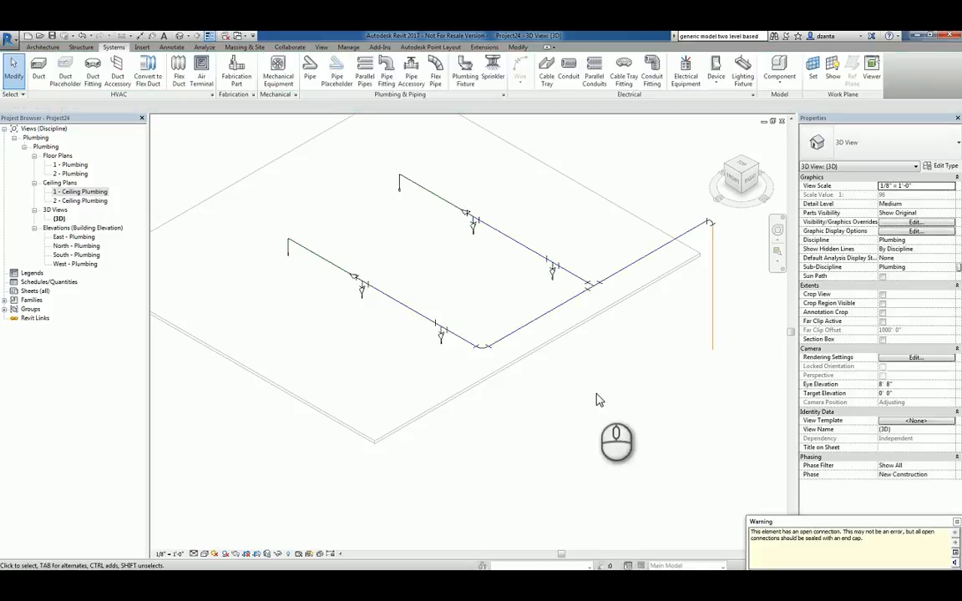
- Clear the highlighted piping and display the 3D view in Fine detail with the Shaded visual style
{"action": "left_click", "coordinate": [596, 411]}
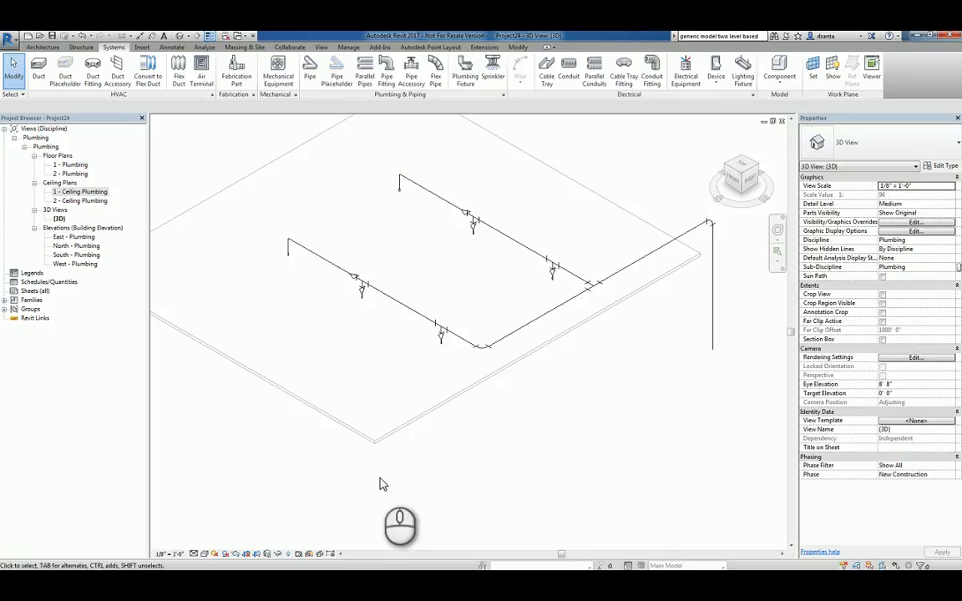
{"action": "left_click", "coordinate": [193, 554]}
{"action": "left_click", "coordinate": [205, 541]}
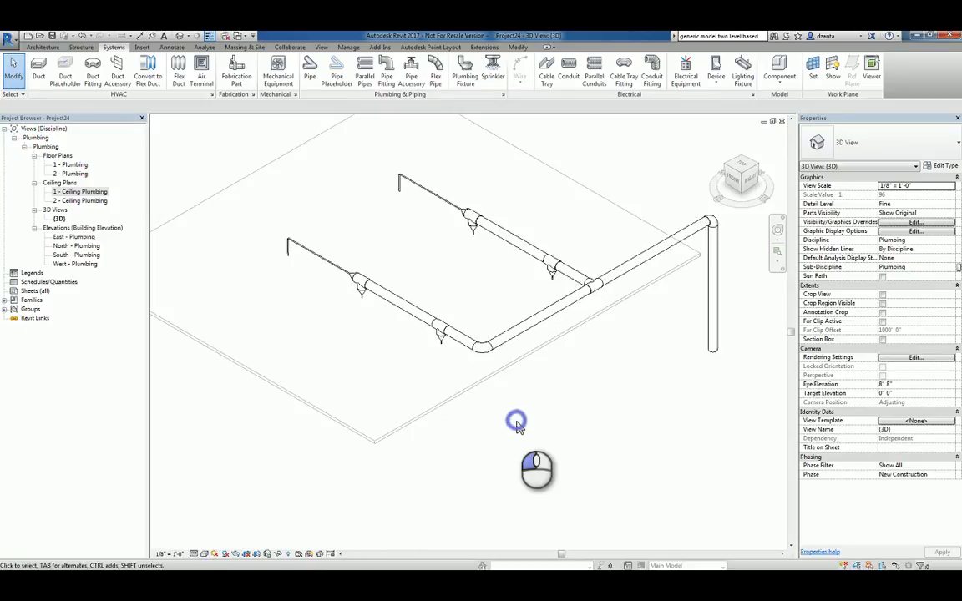
{"action": "key", "text": "d"}
{"action": "left_click", "coordinate": [629, 424]}
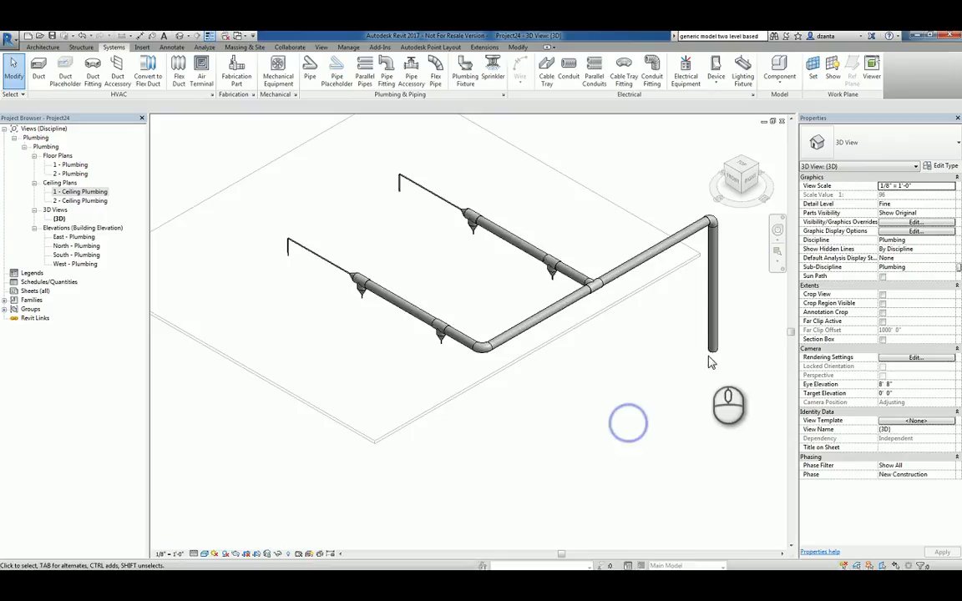
- Cycle the selection from the vertical riser through its branch to the whole connected pipe network, then clear it
{"action": "key", "text": "Tab"}
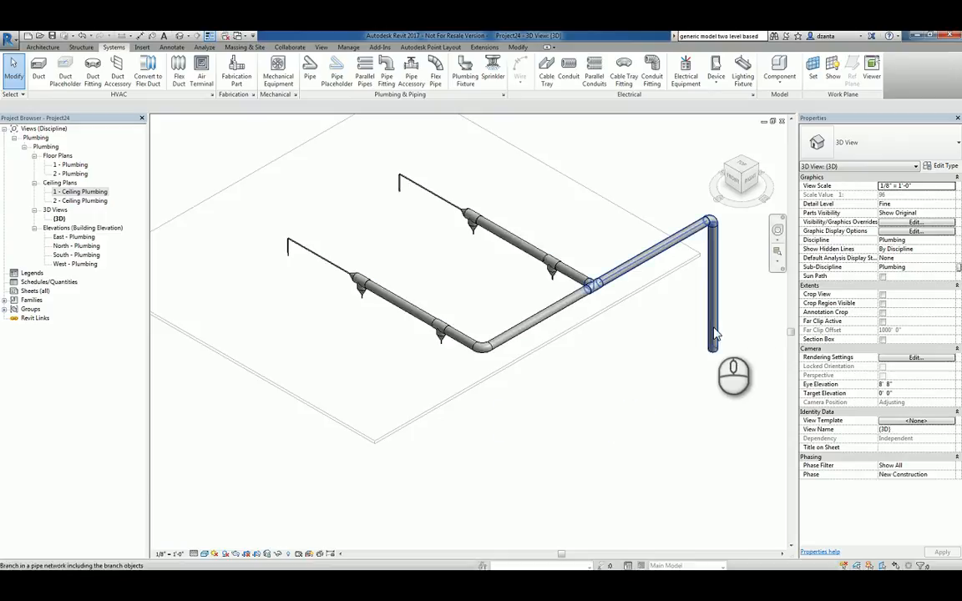
{"action": "left_click", "coordinate": [713, 330]}
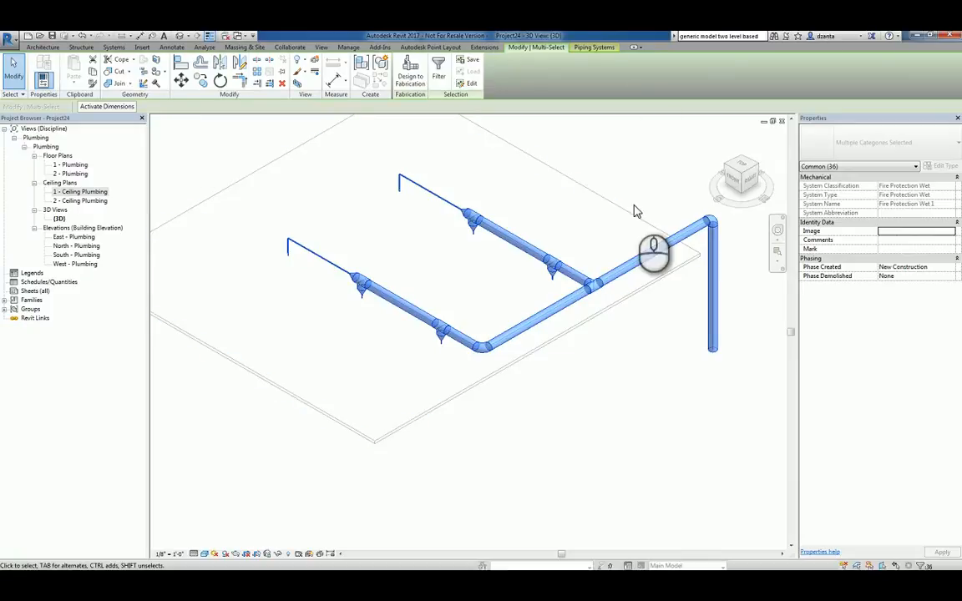
{"action": "left_click", "coordinate": [635, 365]}
{"action": "key", "text": "Tab"}
{"action": "key", "text": "Tab"}
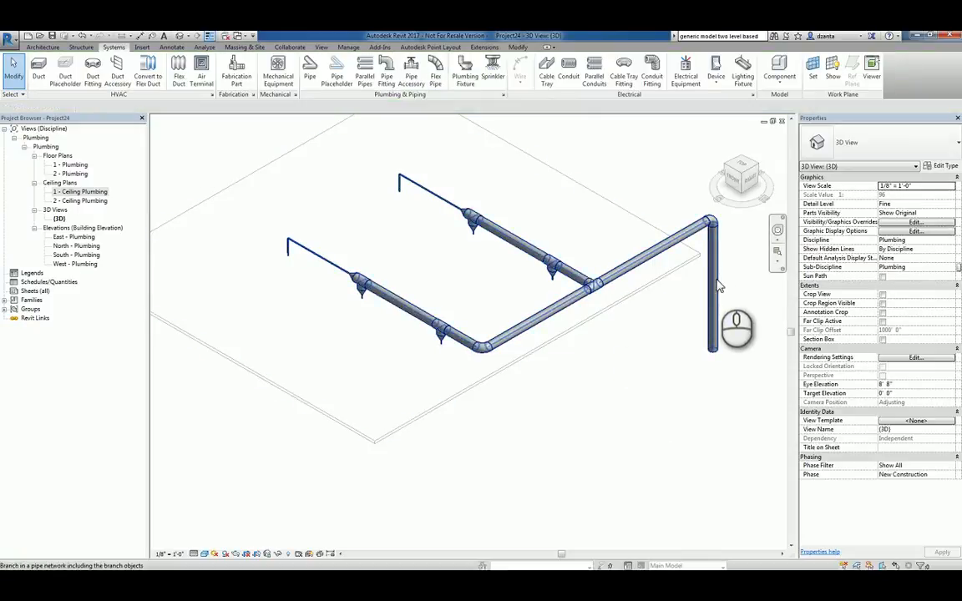
{"action": "key", "text": "Tab"}
{"action": "key", "text": "Tab"}
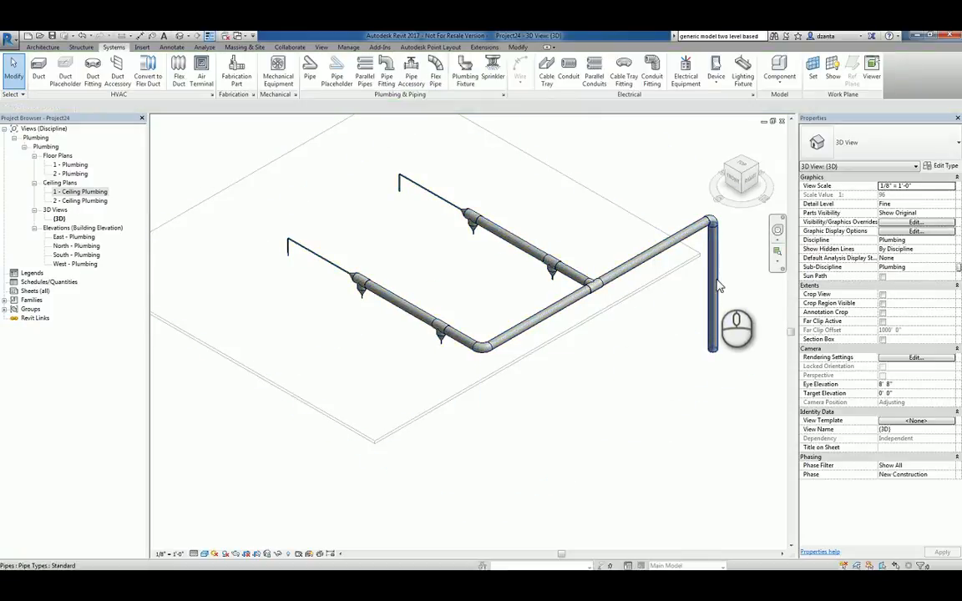
{"action": "key", "text": "Tab"}
{"action": "left_click", "coordinate": [717, 286]}
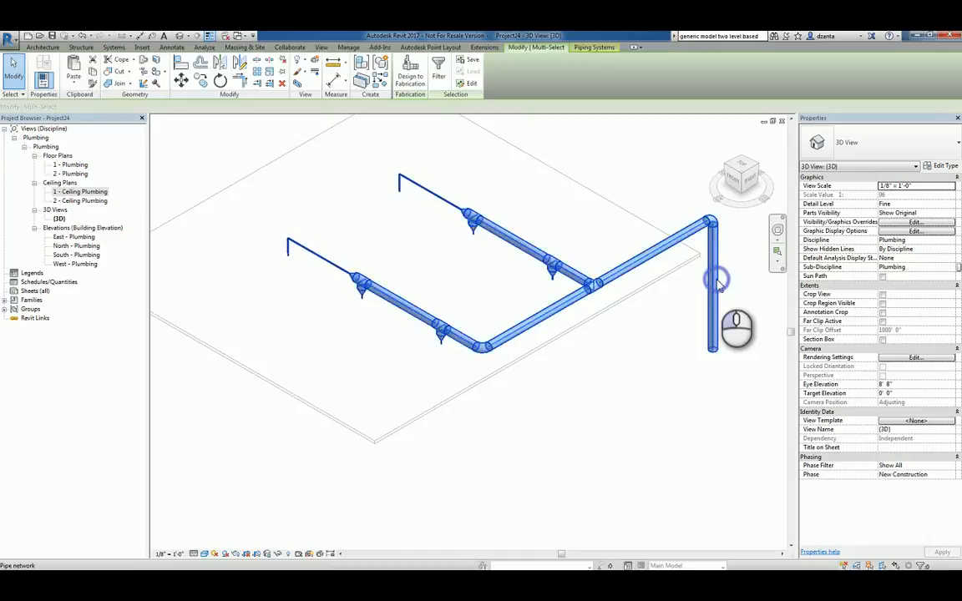
{"action": "left_click", "coordinate": [654, 361]}
- Set the vertical riser pipe's diameter to 3" and deselect it
{"action": "left_click", "coordinate": [711, 293]}
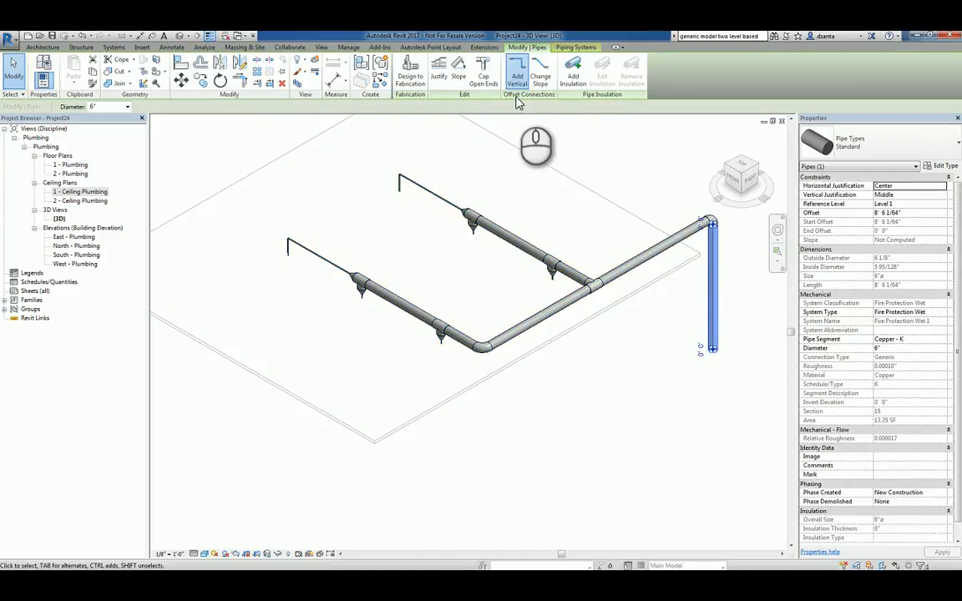
{"action": "left_click", "coordinate": [127, 107]}
{"action": "left_click", "coordinate": [96, 175]}
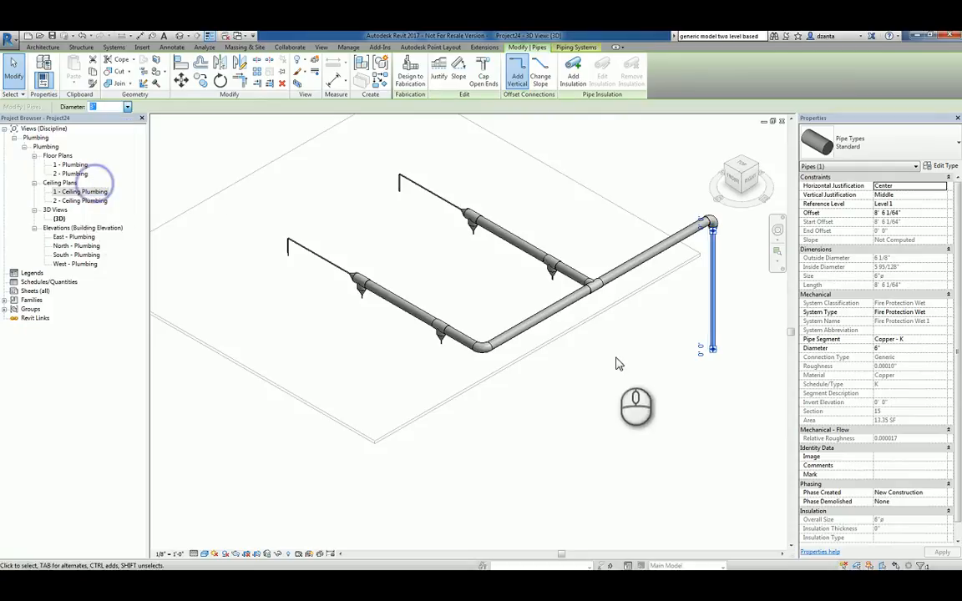
{"action": "left_click", "coordinate": [627, 371]}
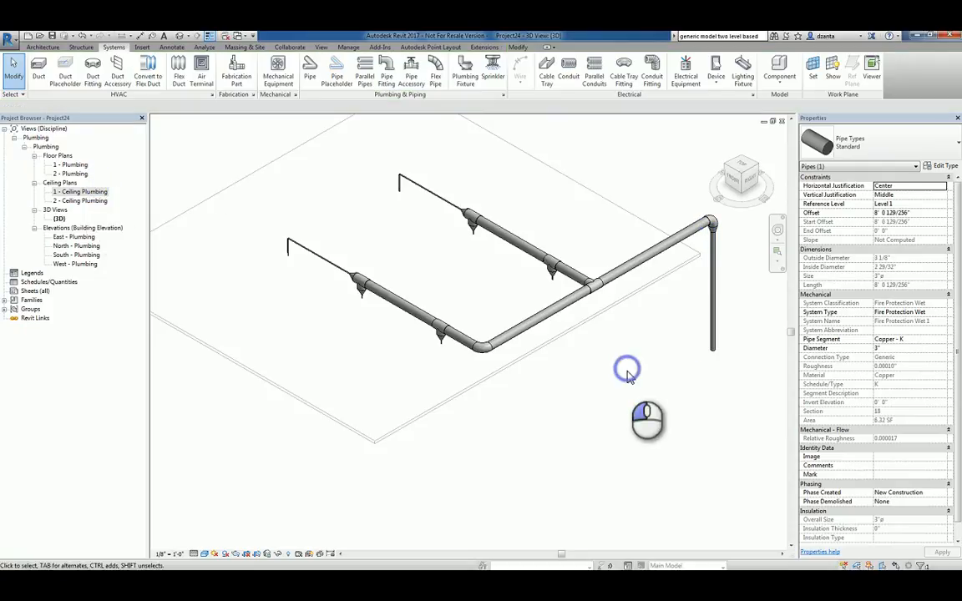
- Select the main pipe branch together with its fittings and riser, and open its diameter choices
{"action": "key", "text": "Tab"}
{"action": "left_click", "coordinate": [632, 276]}
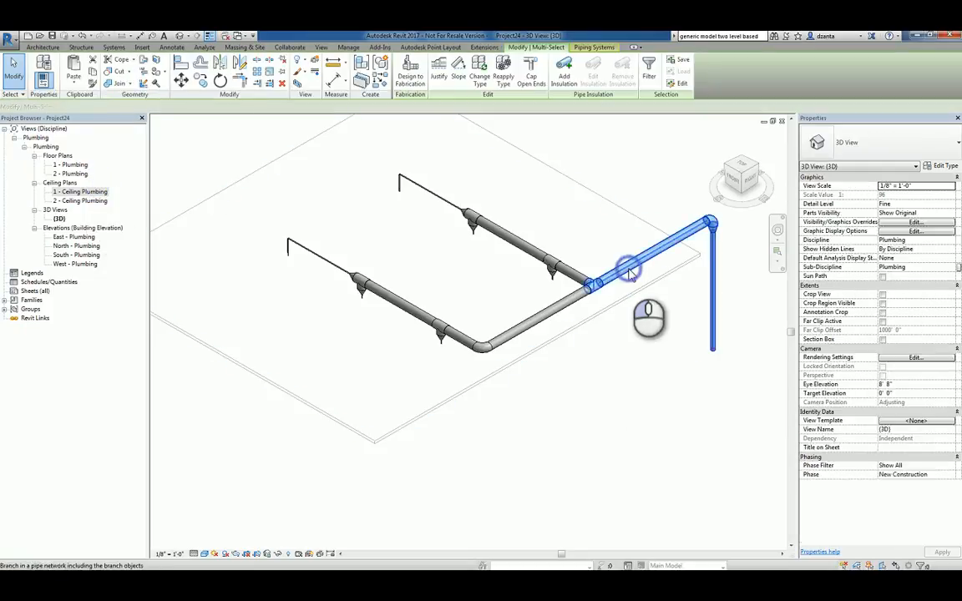
{"action": "left_click", "coordinate": [148, 107]}
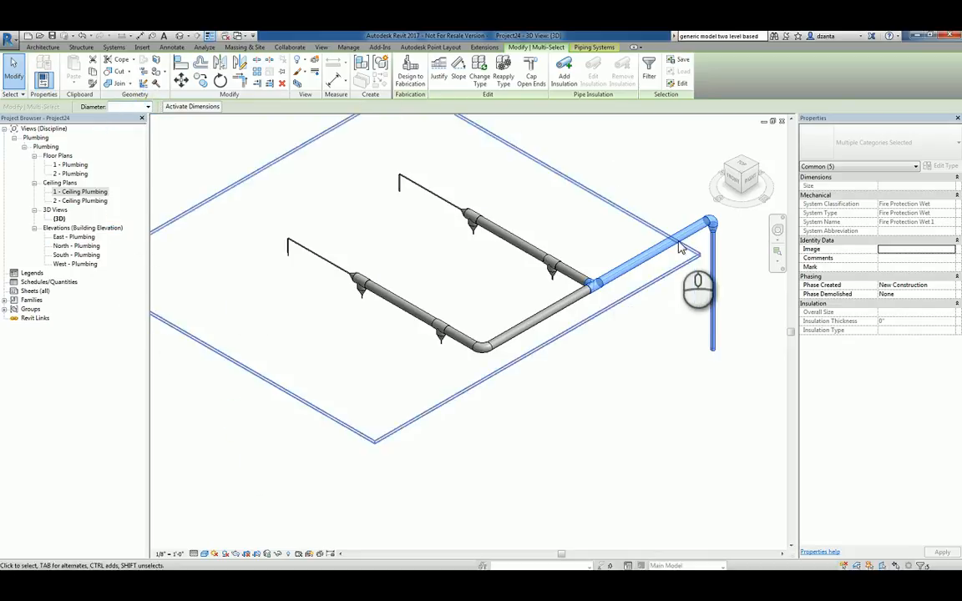
- Clear the selection and undo the riser resize, the view changes and the finished layout to return to layout editing
{"action": "left_click", "coordinate": [653, 184]}
{"action": "key", "text": "ctrl+z"}
{"action": "key", "text": "ctrl+z"}
{"action": "key", "text": "ctrl+z"}
{"action": "key", "text": "ctrl+z"}
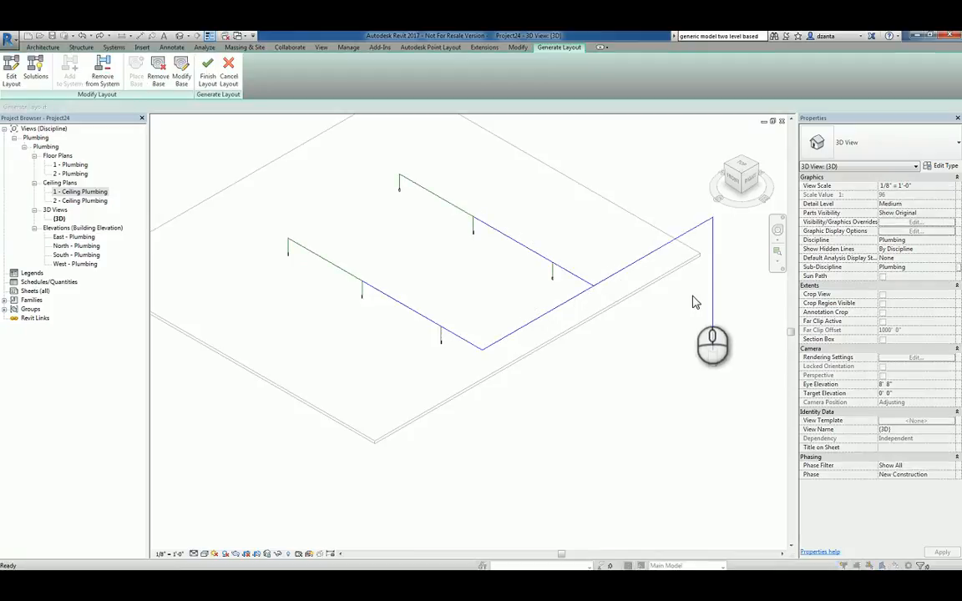
- Modify the layout's base to a 2" diameter and finish the layout to regenerate the sprinkler piping
{"action": "left_click", "coordinate": [182, 79]}
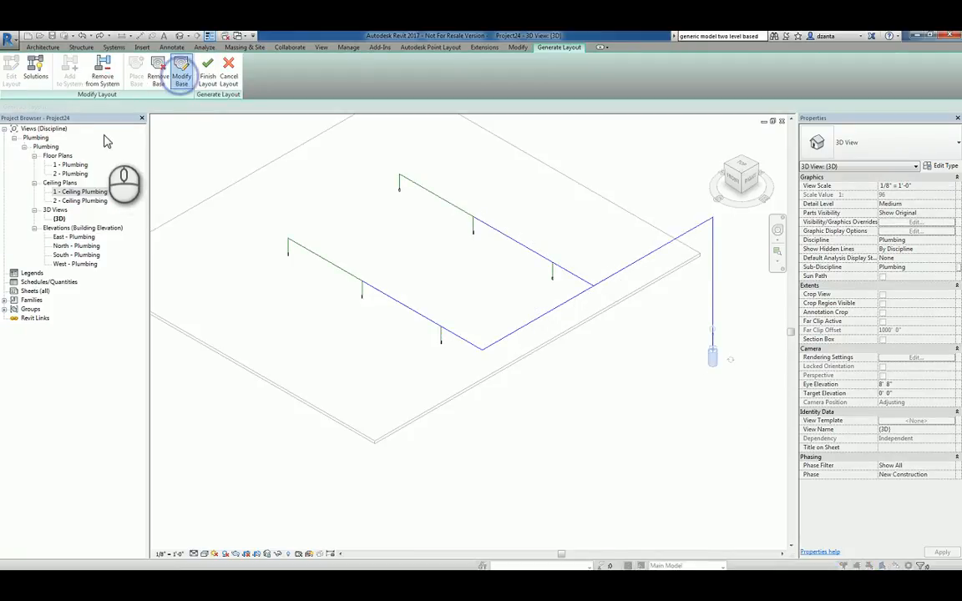
{"action": "left_click", "coordinate": [204, 107]}
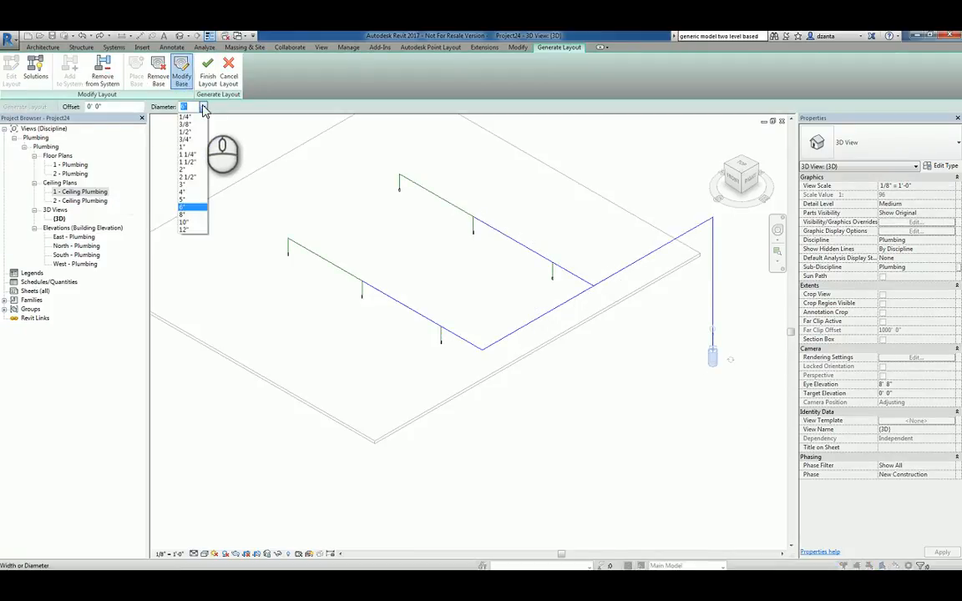
{"action": "left_click", "coordinate": [192, 179]}
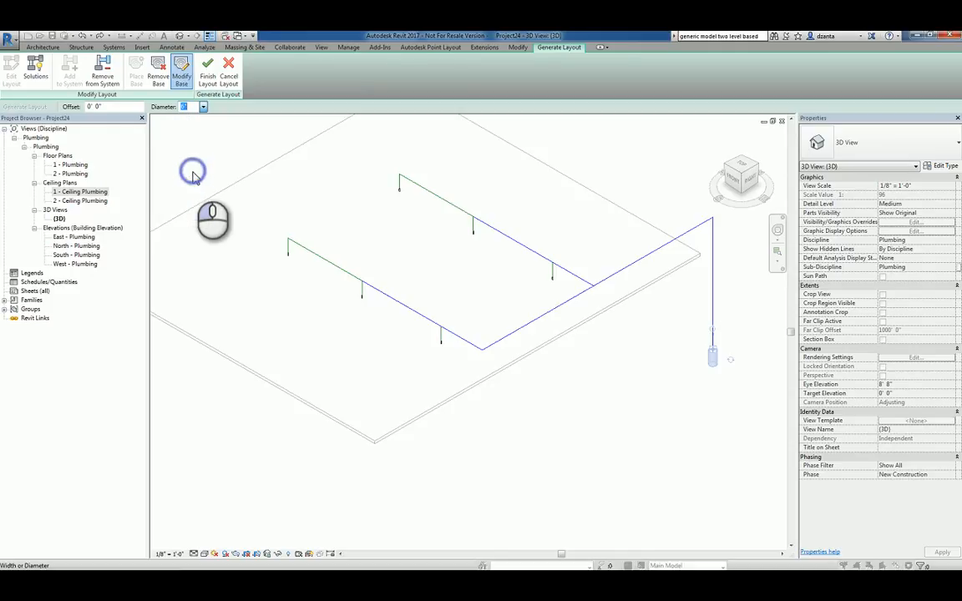
{"action": "left_click", "coordinate": [207, 72]}
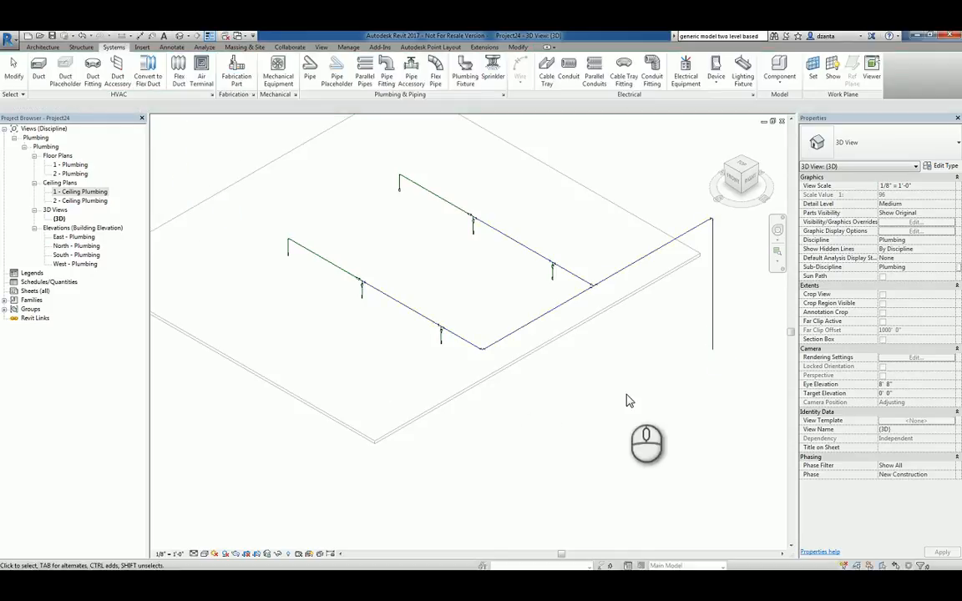
- Show the regenerated piping in the 3D view in Fine detail with shading
{"action": "left_click", "coordinate": [194, 554]}
{"action": "left_click", "coordinate": [205, 542]}
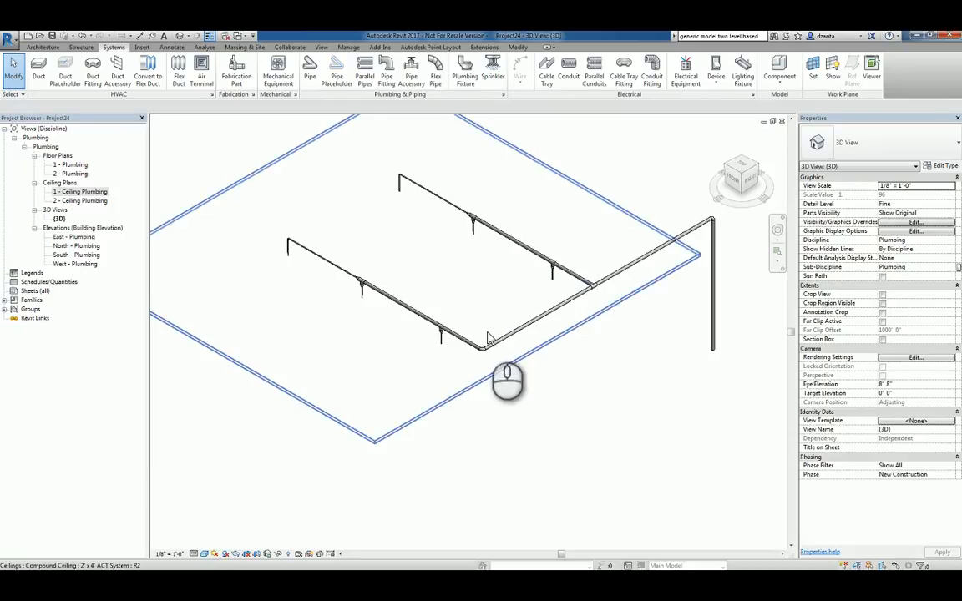
- Examine the regenerated piping by selecting the whole pipe network and the riser branch in turn, then view the entire layout
{"action": "key", "text": "Tab"}
{"action": "left_click", "coordinate": [716, 342]}
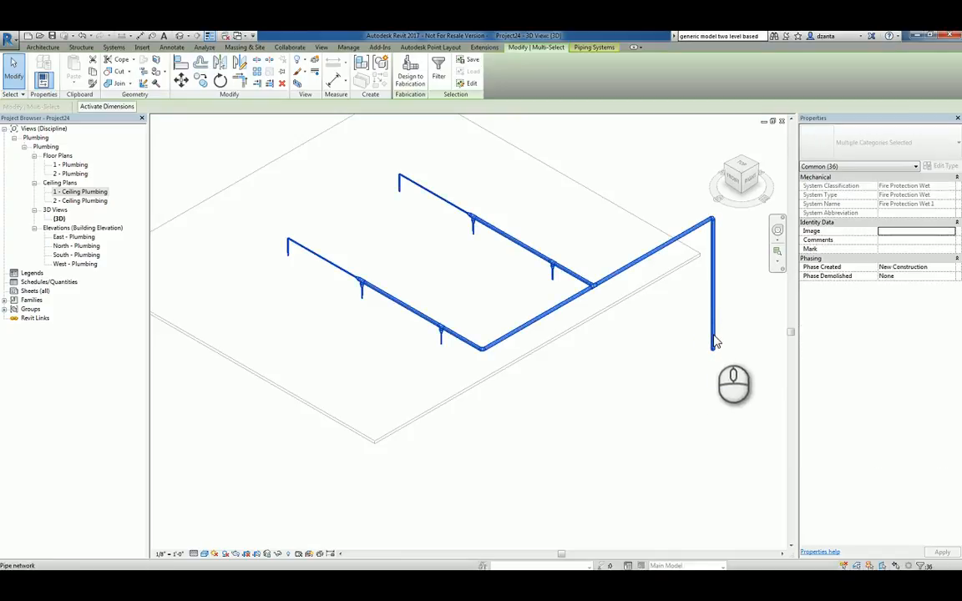
{"action": "left_click", "coordinate": [654, 404]}
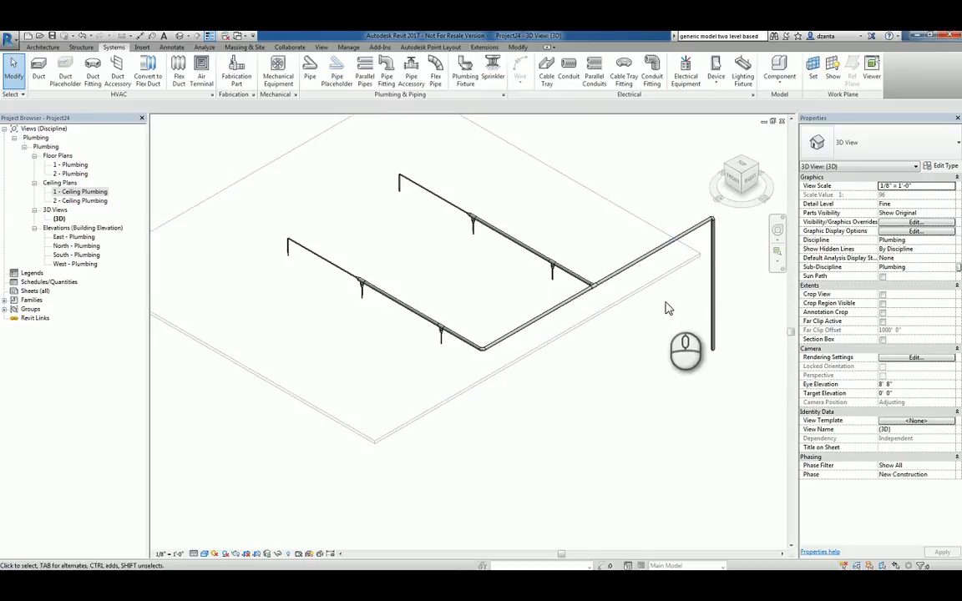
{"action": "left_click", "coordinate": [712, 272]}
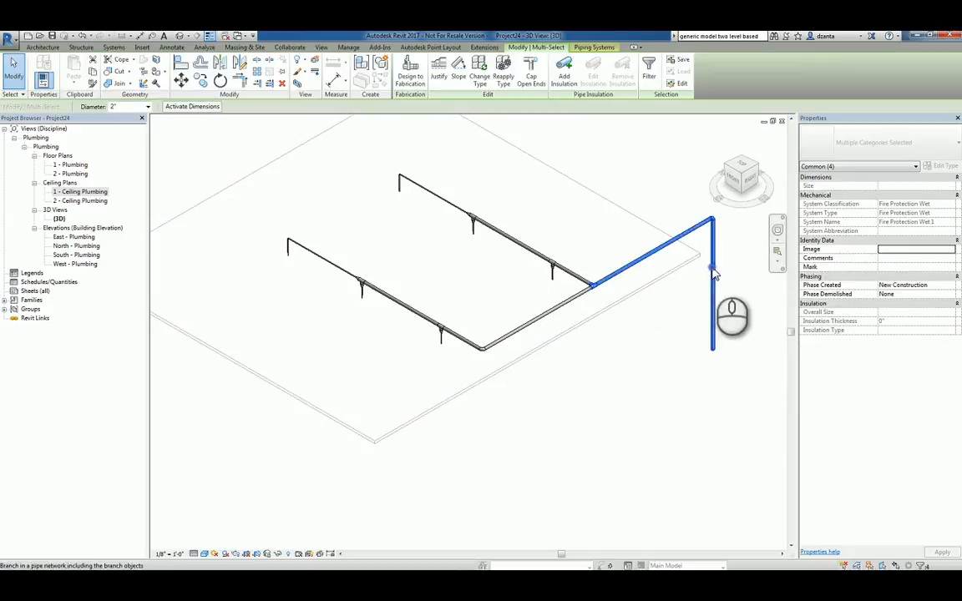
{"action": "left_click", "coordinate": [641, 161]}
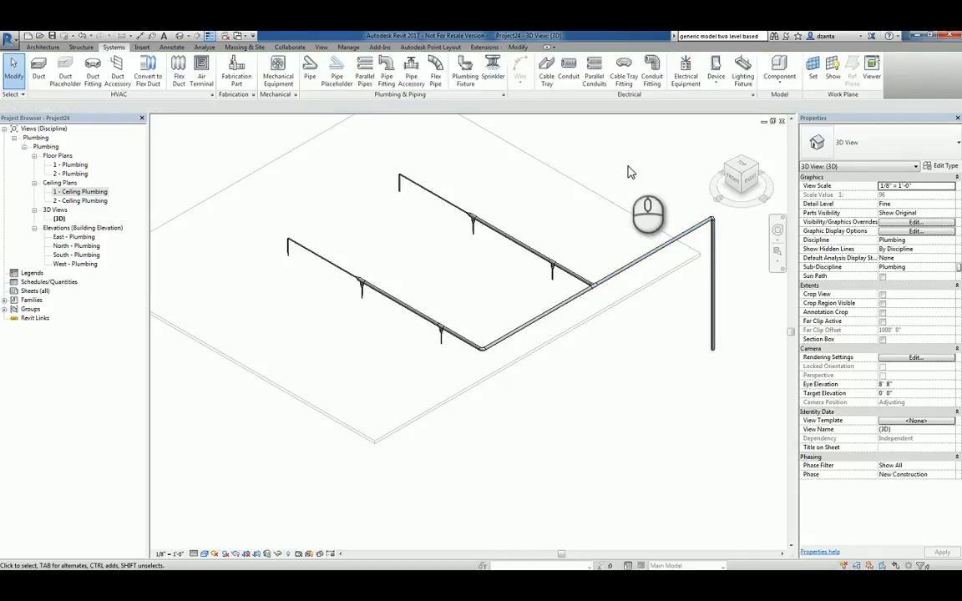
{"action": "middle_click_drag", "start_coordinate": [628, 172], "coordinate": [629, 234]}
{"action": "scroll", "coordinate": [629, 234], "scroll_direction": "down", "scroll_amount": 2}
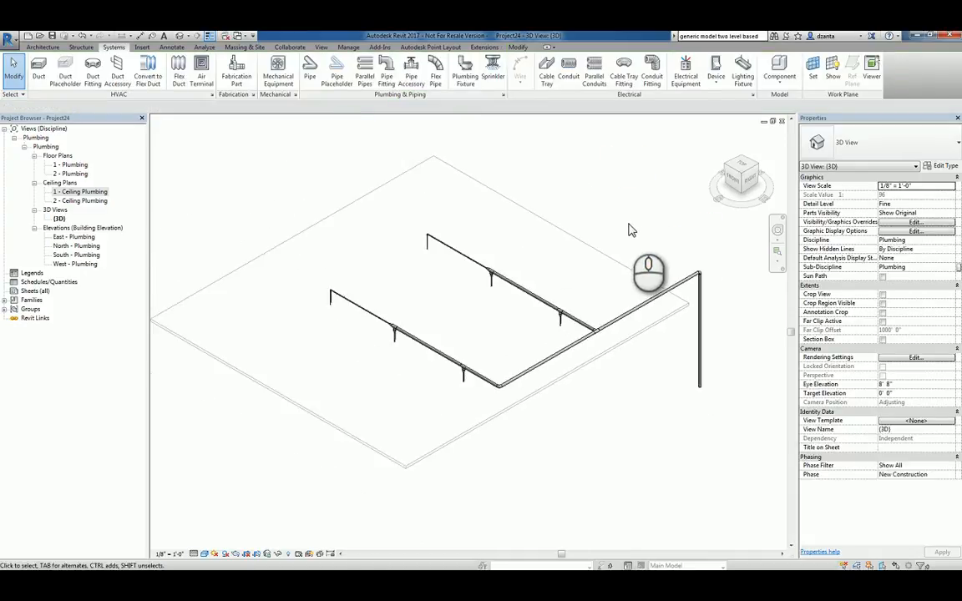